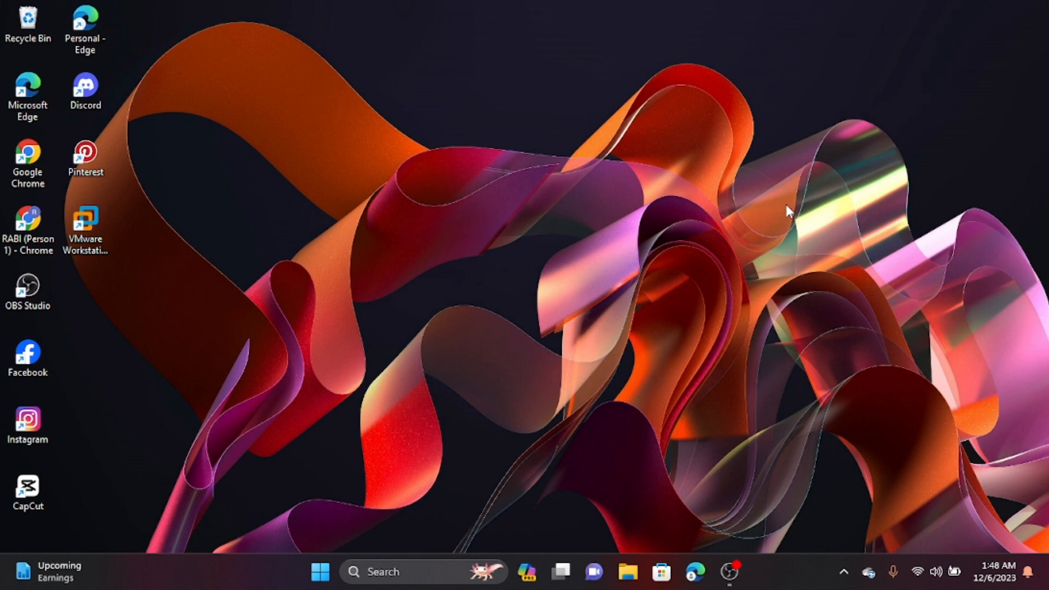
Check in Task Manager's CPU performance details whether virtualization is enabled, and close Task Manager
{"action": "left_click", "coordinate": [420, 574]}
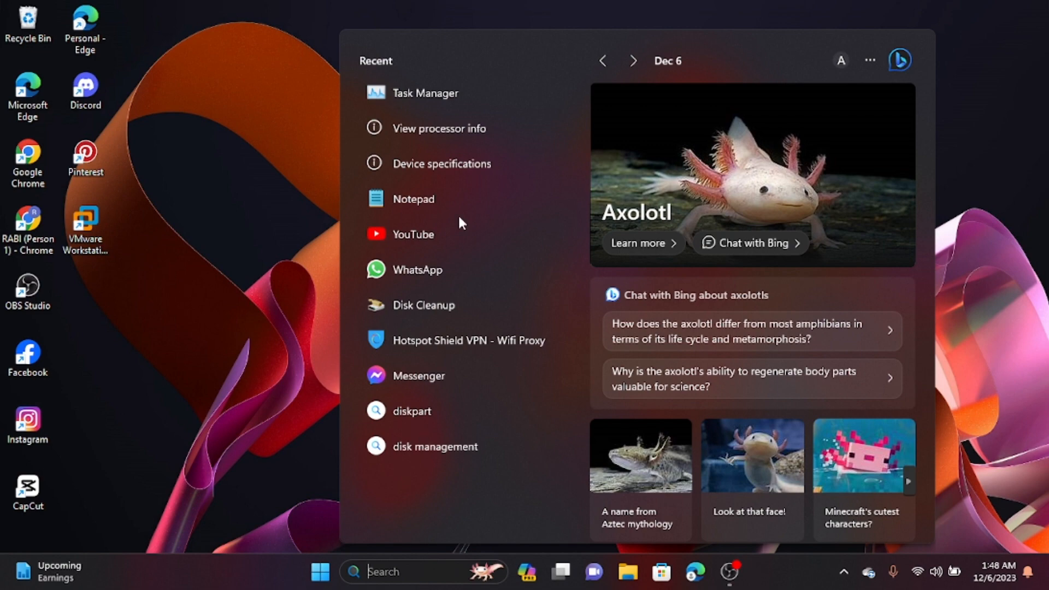
{"action": "type", "text": "TAS"}
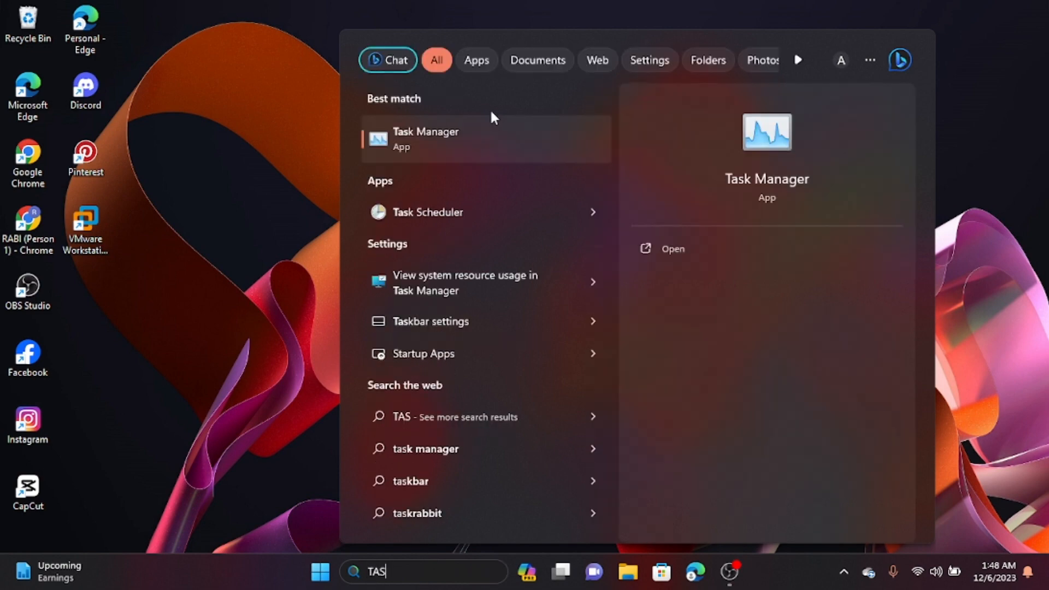
{"action": "left_click", "coordinate": [483, 142]}
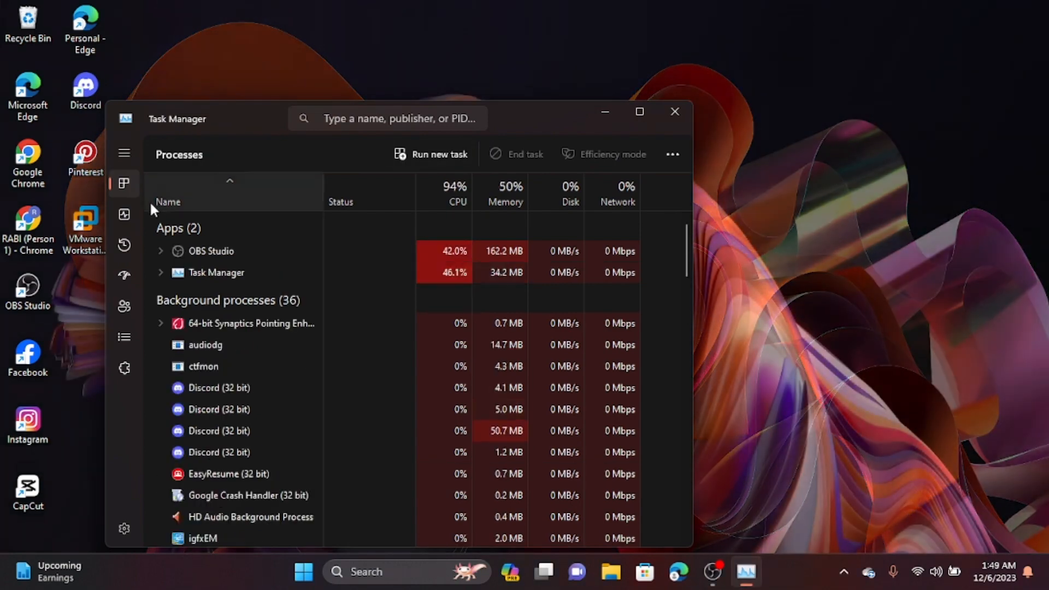
{"action": "left_click", "coordinate": [638, 114]}
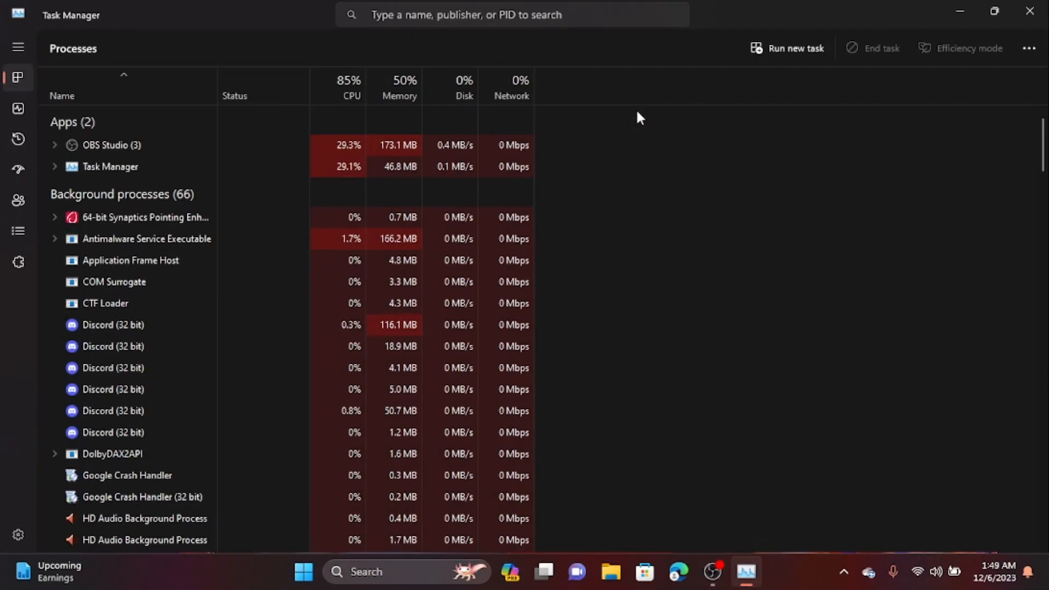
{"action": "left_click", "coordinate": [20, 114]}
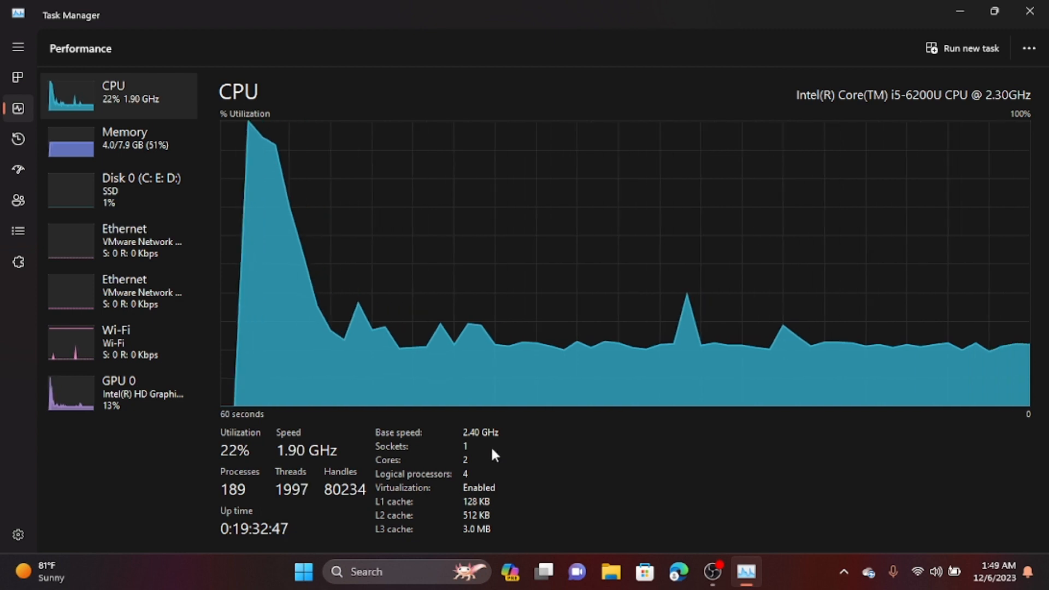
{"action": "left_click", "coordinate": [1030, 11]}
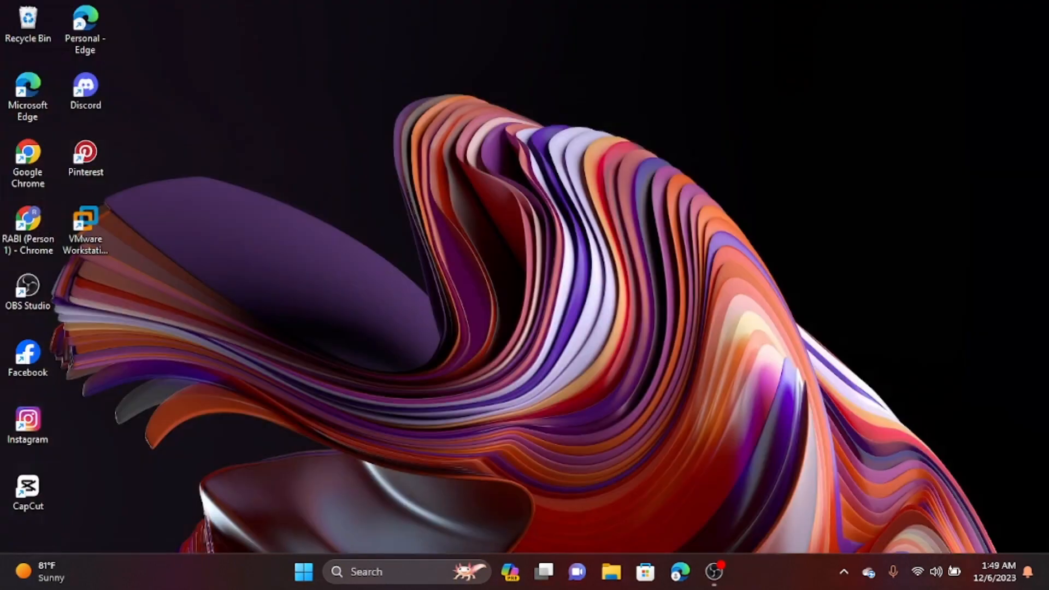
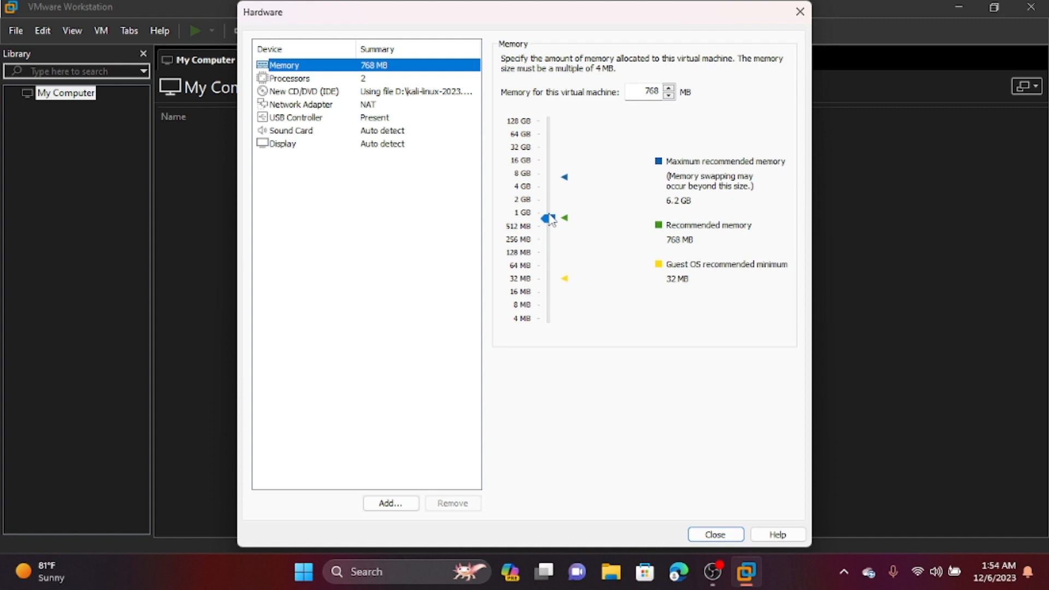
Set the new virtual machine's memory to 3 GB in the hardware settings
{"action": "left_click", "coordinate": [549, 214]}
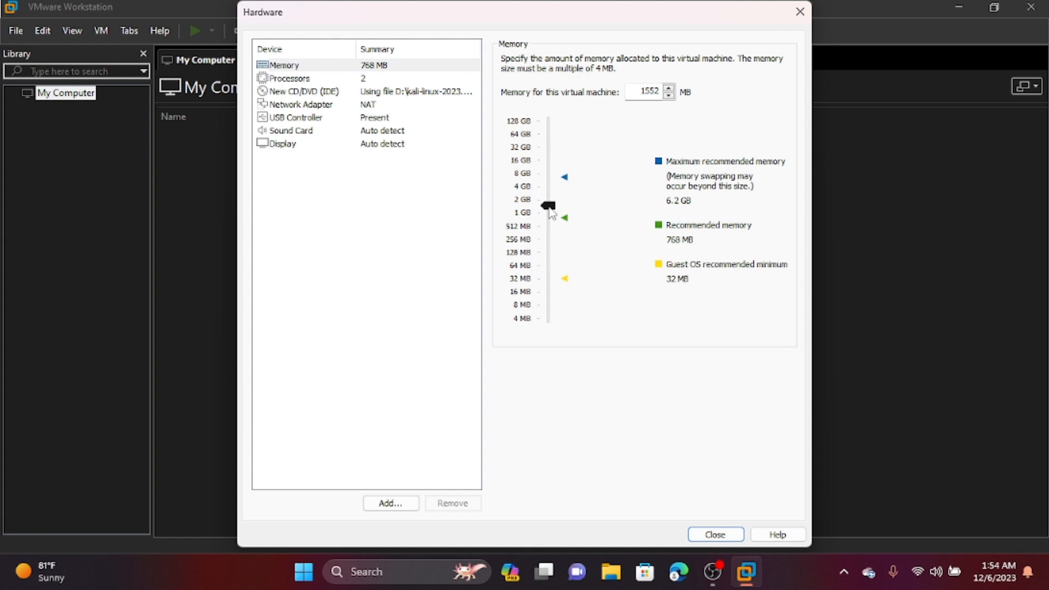
{"action": "left_click_drag", "start_coordinate": [551, 212], "coordinate": [549, 198]}
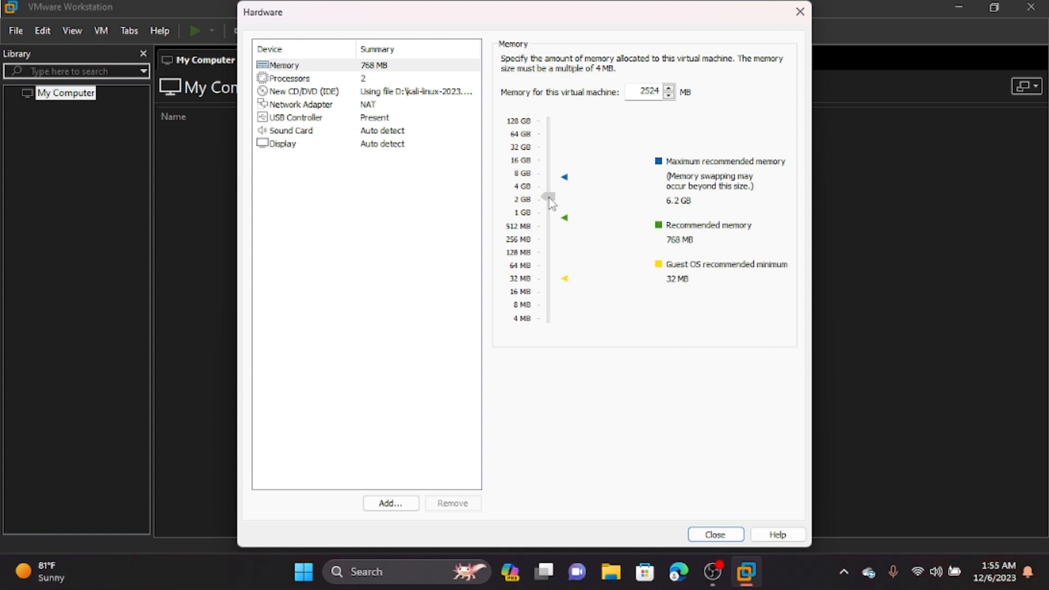
{"action": "left_click_drag", "start_coordinate": [549, 198], "coordinate": [549, 194]}
Keep 2 processors with 1 core each for the virtual machine and finish creating it
{"action": "left_click", "coordinate": [365, 82]}
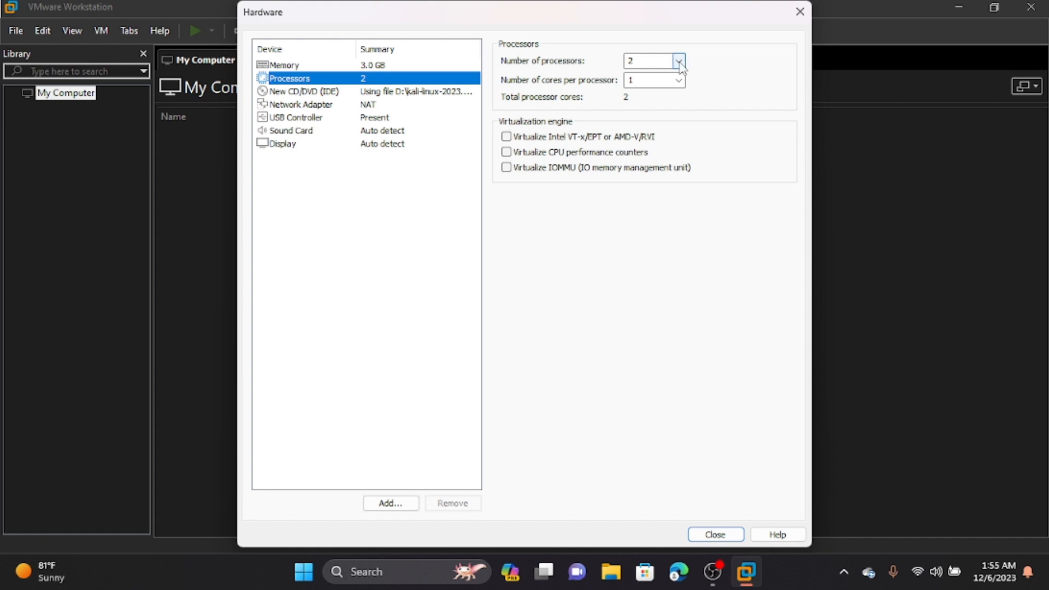
{"action": "left_click", "coordinate": [679, 82]}
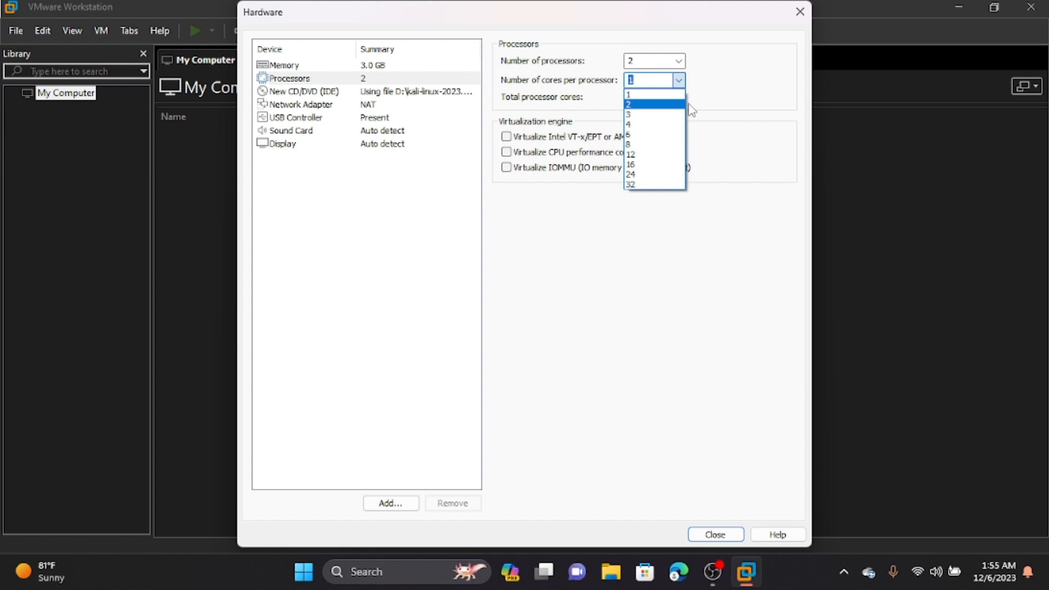
{"action": "left_click", "coordinate": [722, 96]}
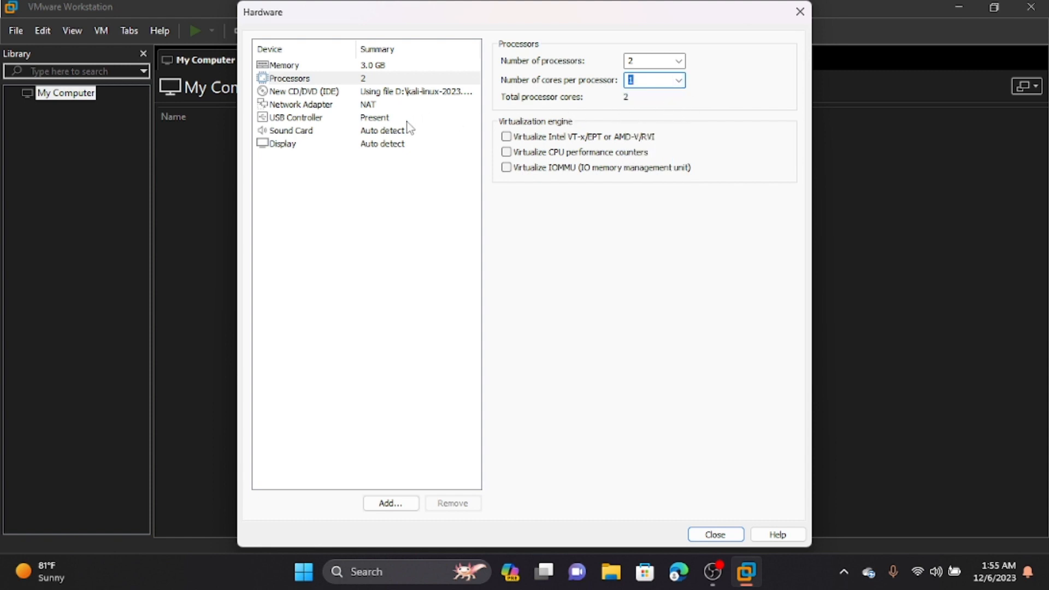
{"action": "left_click", "coordinate": [714, 535]}
{"action": "left_click", "coordinate": [601, 426]}
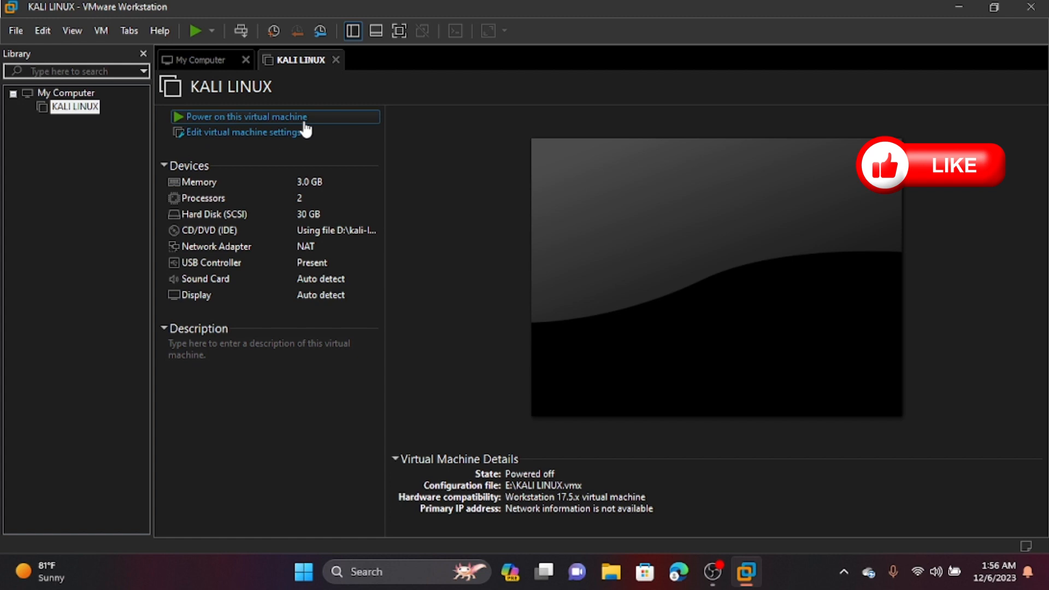
Power on the KALI LINUX virtual machine and start the graphical install
{"action": "left_click", "coordinate": [305, 121]}
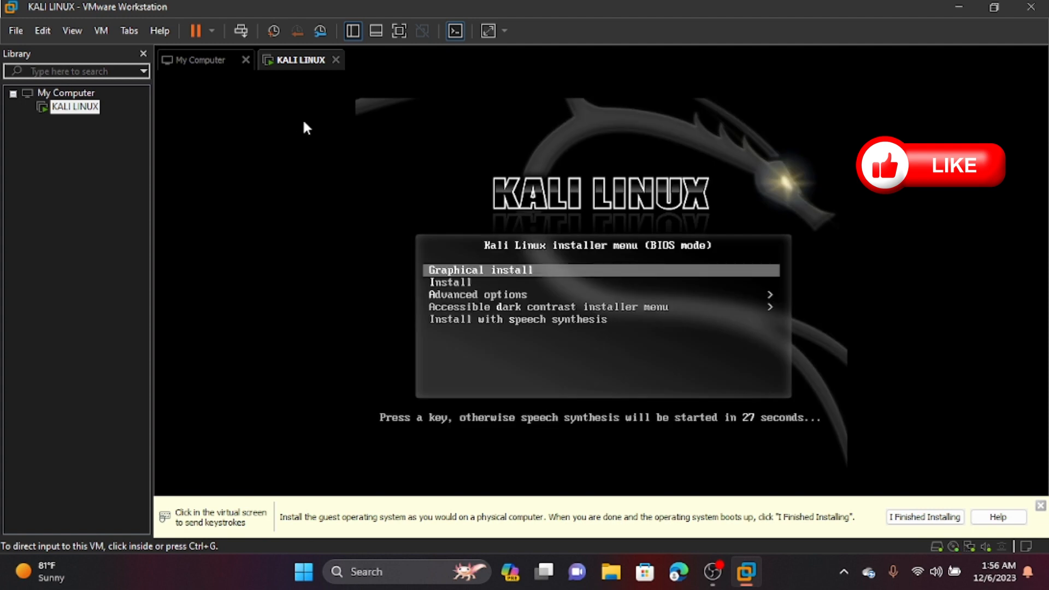
{"action": "left_click", "coordinate": [628, 263]}
{"action": "key", "text": "Return"}
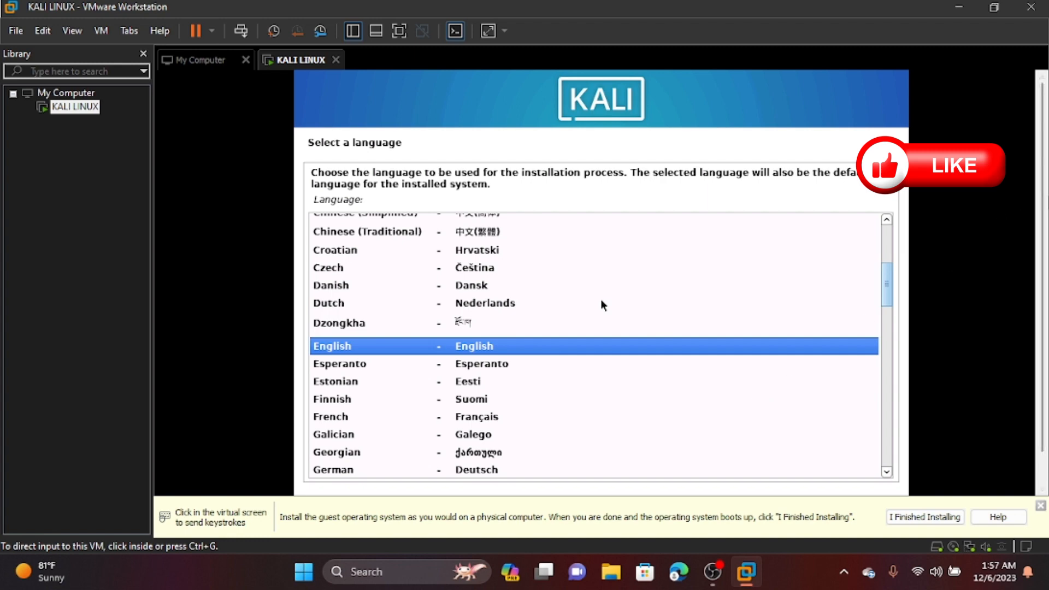
Accept English as the language for the installation and the installed system
{"action": "left_click_drag", "start_coordinate": [1043, 211], "coordinate": [1039, 279]}
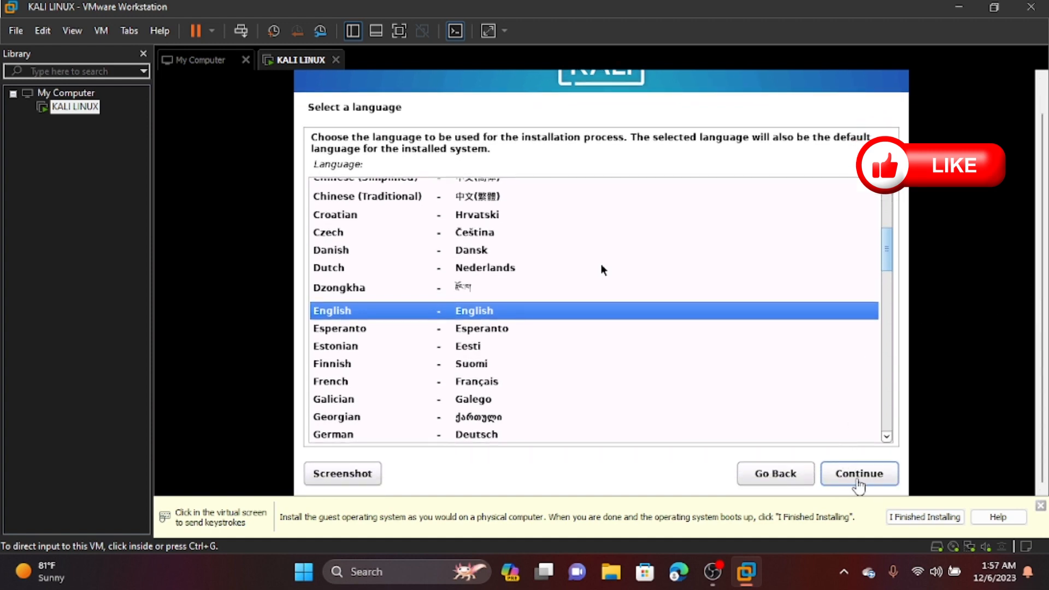
{"action": "left_click", "coordinate": [857, 480]}
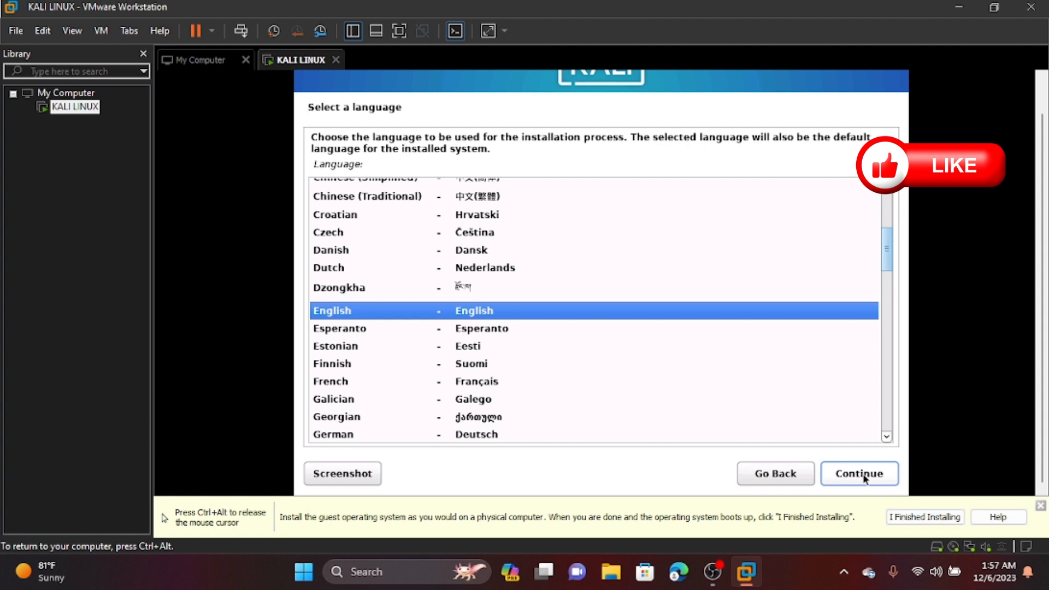
{"action": "left_click", "coordinate": [870, 475]}
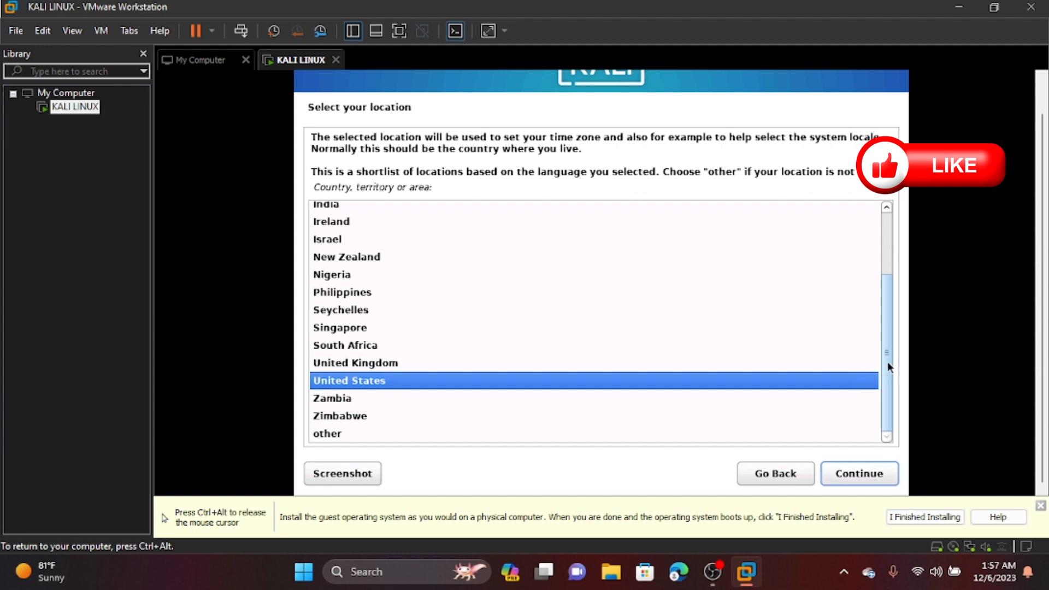
Set the system location to Pakistan, choosing other and the Asia region
{"action": "left_click", "coordinate": [785, 434]}
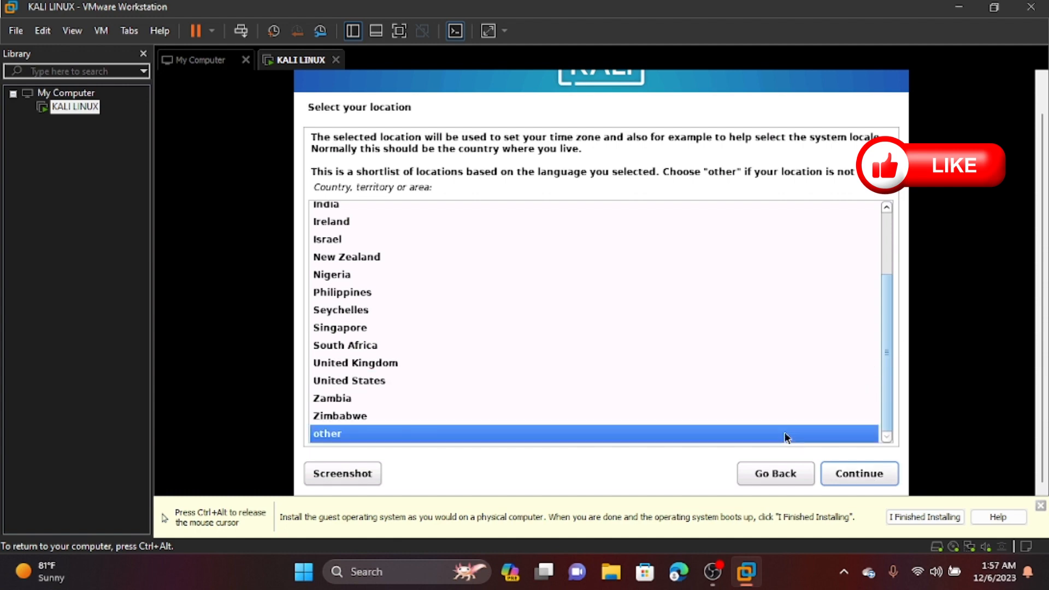
{"action": "left_click", "coordinate": [864, 473]}
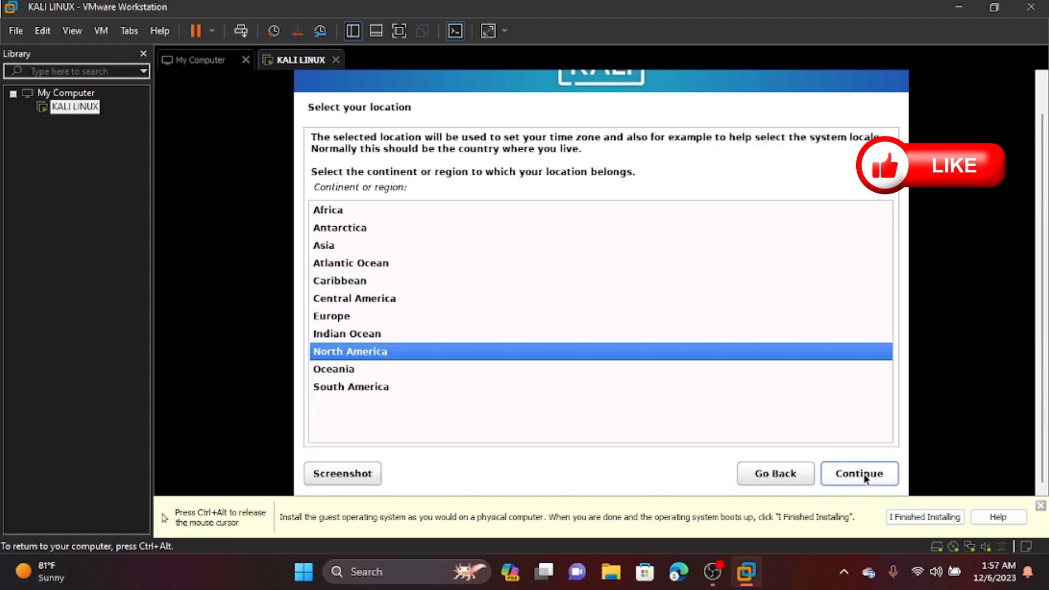
{"action": "left_click", "coordinate": [335, 246]}
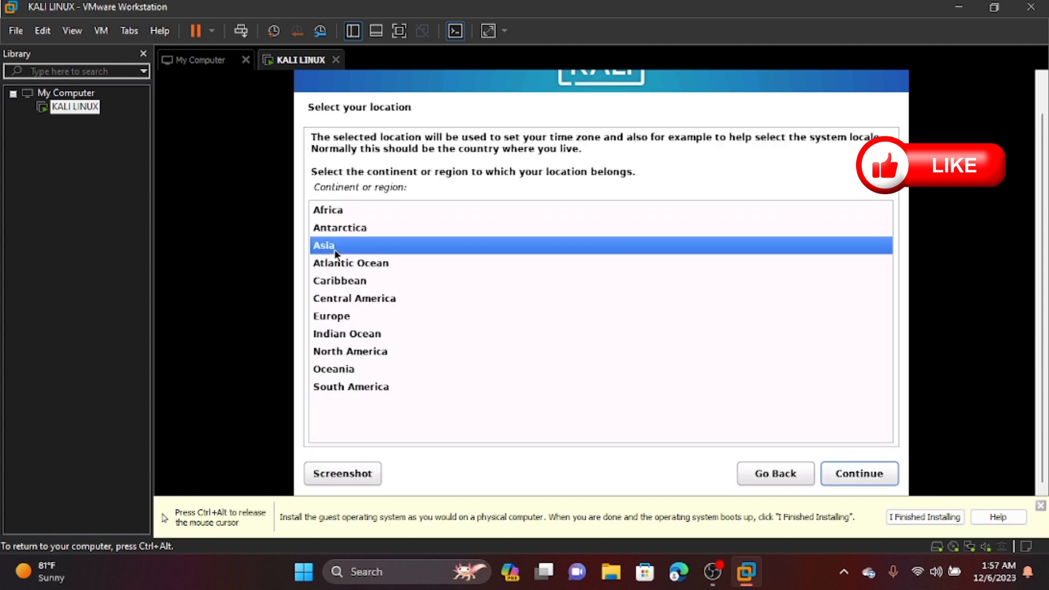
{"action": "left_click", "coordinate": [869, 474]}
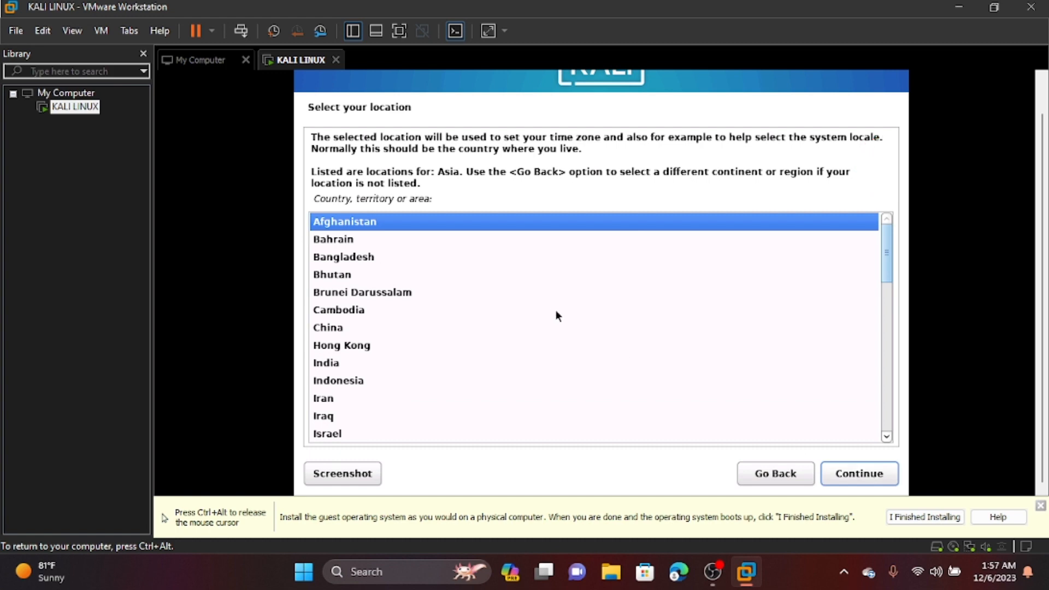
{"action": "left_click_drag", "start_coordinate": [891, 262], "coordinate": [903, 360]}
{"action": "left_click", "coordinate": [730, 326]}
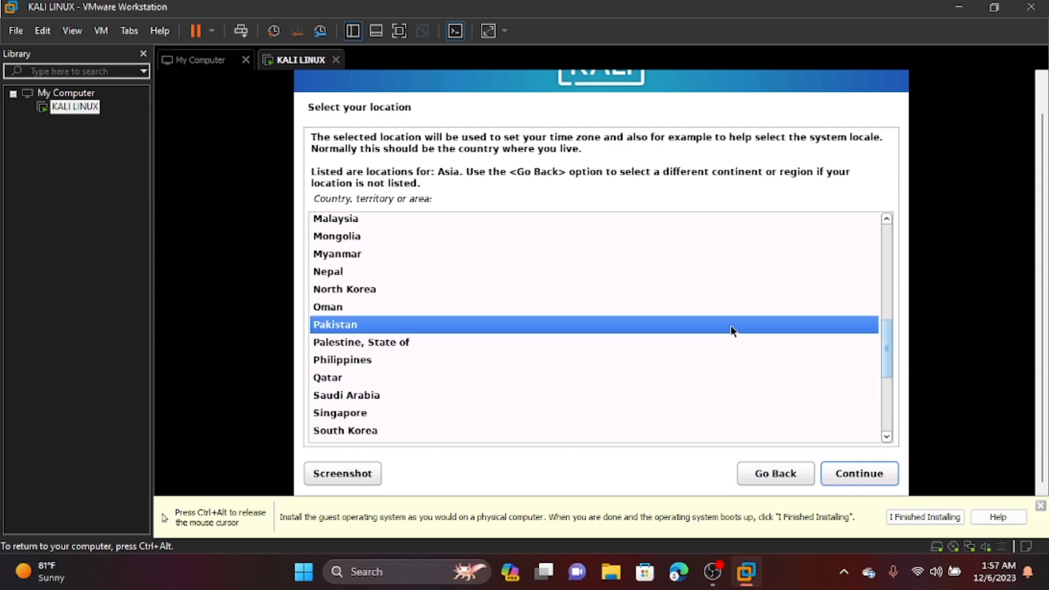
{"action": "left_click", "coordinate": [851, 470]}
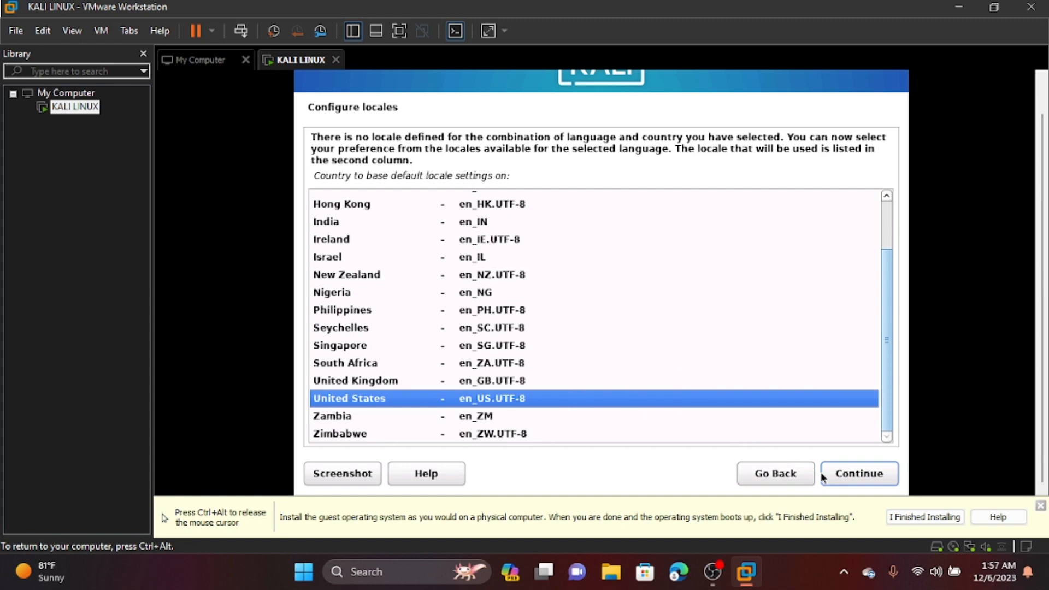
Accept the United States en_US.UTF-8 locale and the American English keymap
{"action": "left_click", "coordinate": [848, 479]}
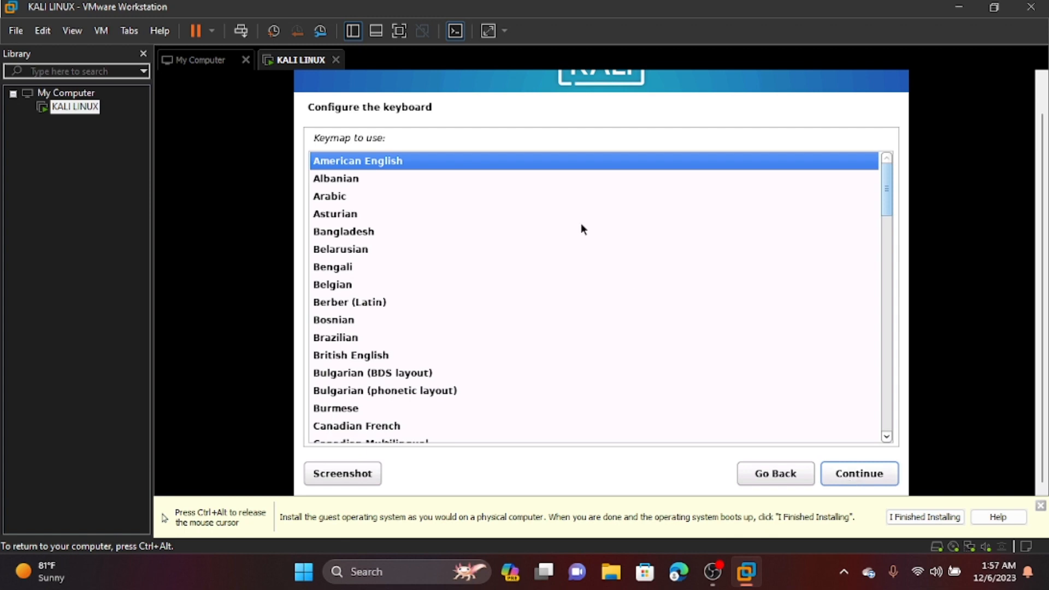
{"action": "left_click", "coordinate": [871, 475]}
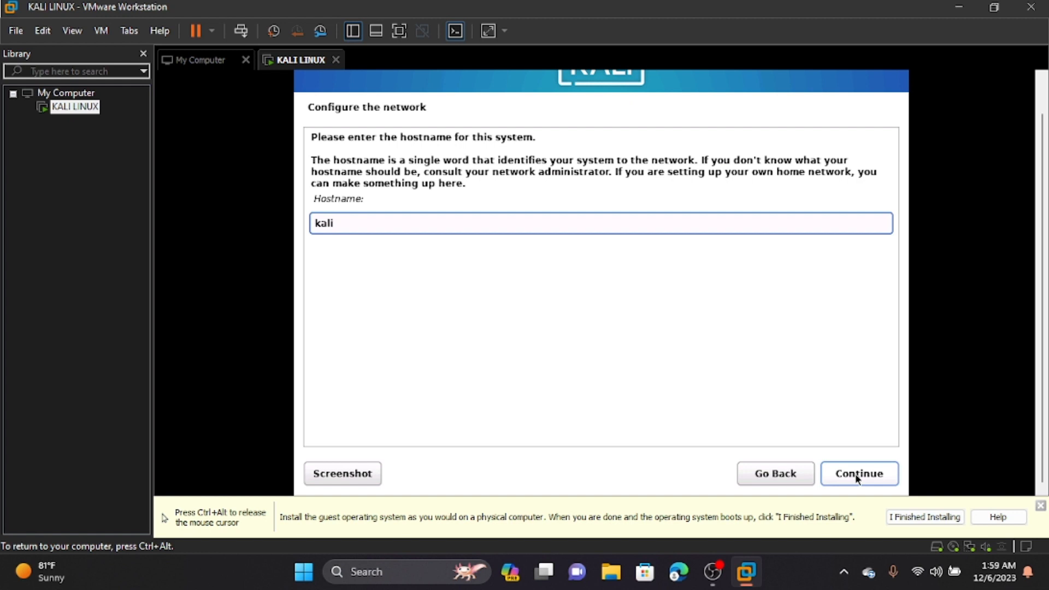
Replace the system's default hostname with ANONYMOUS and continue the network configuration
{"action": "key", "text": "BackSpace"}
{"action": "key", "text": "BackSpace"}
{"action": "key", "text": "BackSpace"}
{"action": "key", "text": "BackSpace"}
{"action": "type", "text": "an"}
{"action": "key", "text": "BackSpace"}
{"action": "key", "text": "BackSpace"}
{"action": "type", "text": "ANONYMOUS"}
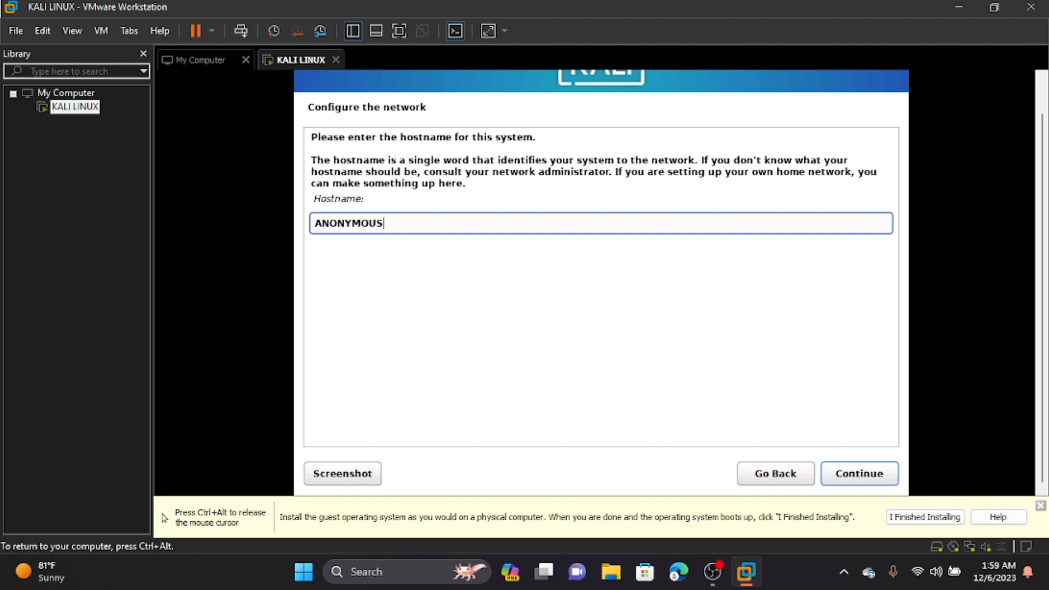
{"action": "left_click", "coordinate": [887, 484]}
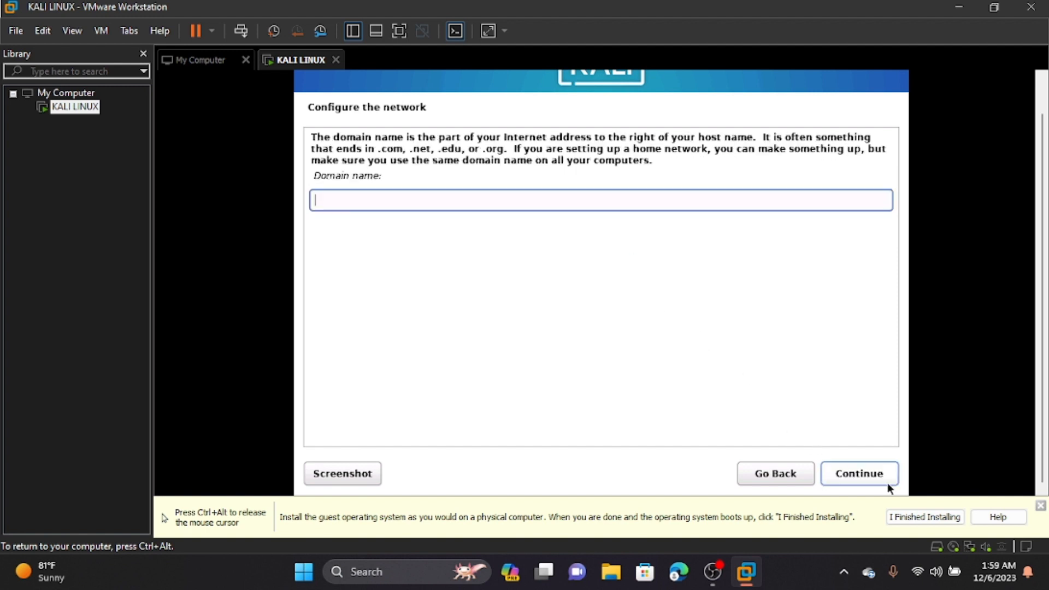
Set the network's domain name to ANONYMOUS and proceed to the user setup
{"action": "type", "text": "kali"}
{"action": "key", "text": "BackSpace"}
{"action": "key", "text": "BackSpace"}
{"action": "key", "text": "BackSpace"}
{"action": "key", "text": "BackSpace"}
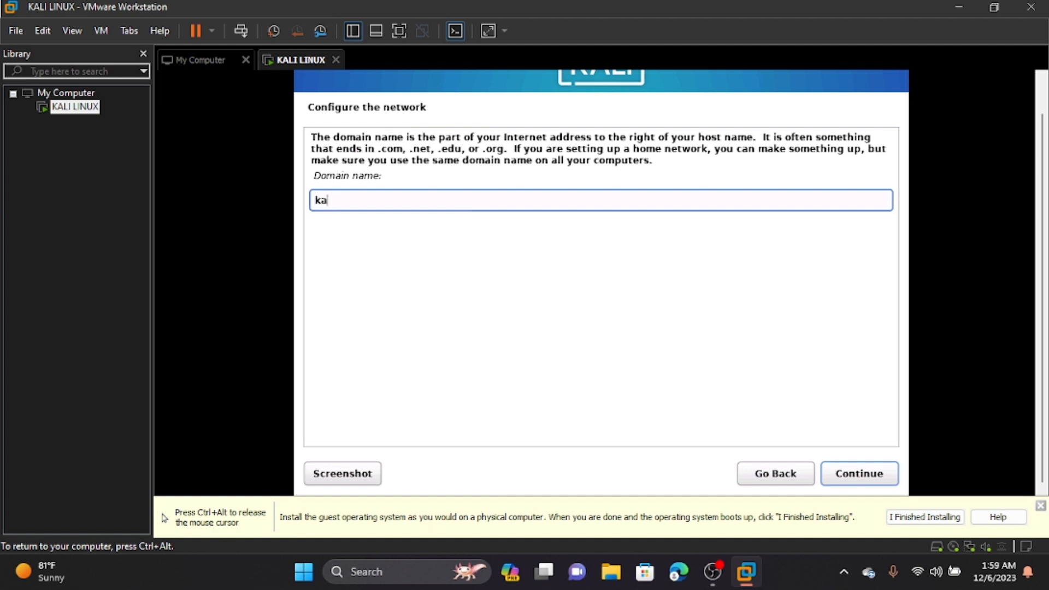
{"action": "type", "text": "ANONYMOUS"}
{"action": "left_click", "coordinate": [868, 479]}
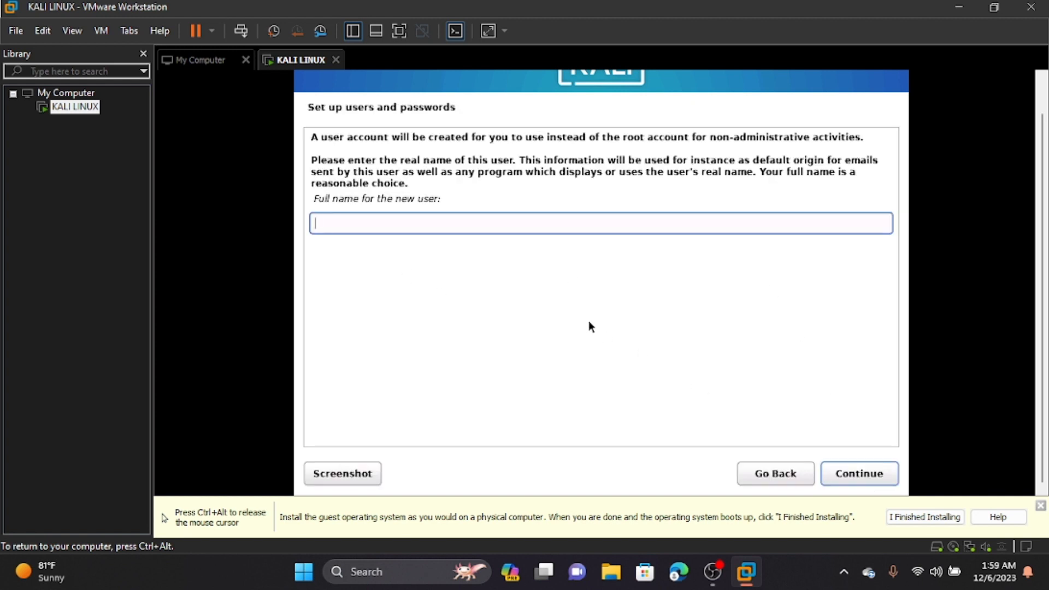
Enter the new user's full name and accept the suggested account username
{"action": "type", "text": "anonymous"}
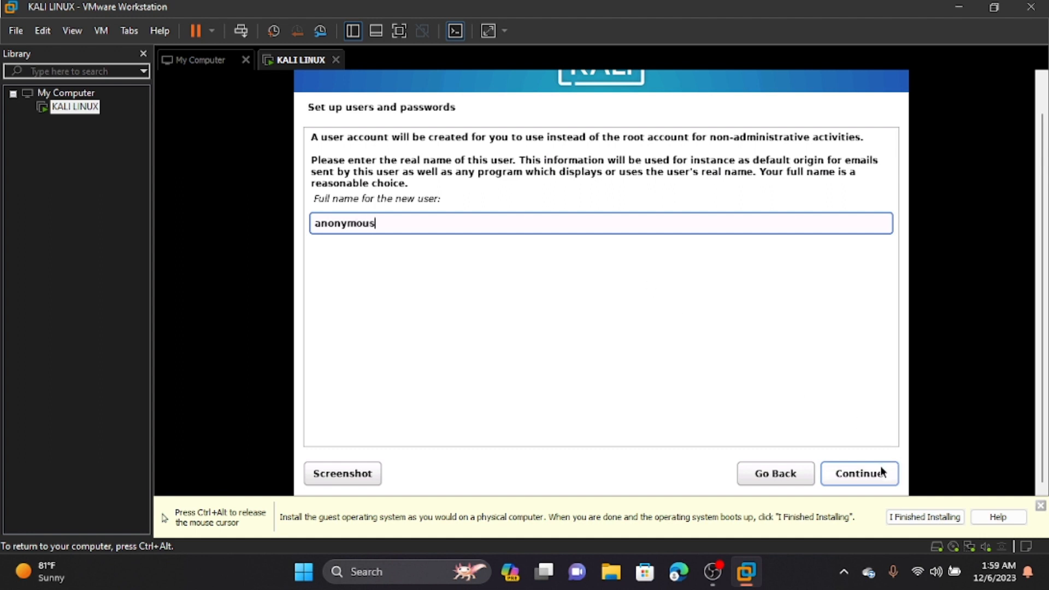
{"action": "type", "text": "rabi"}
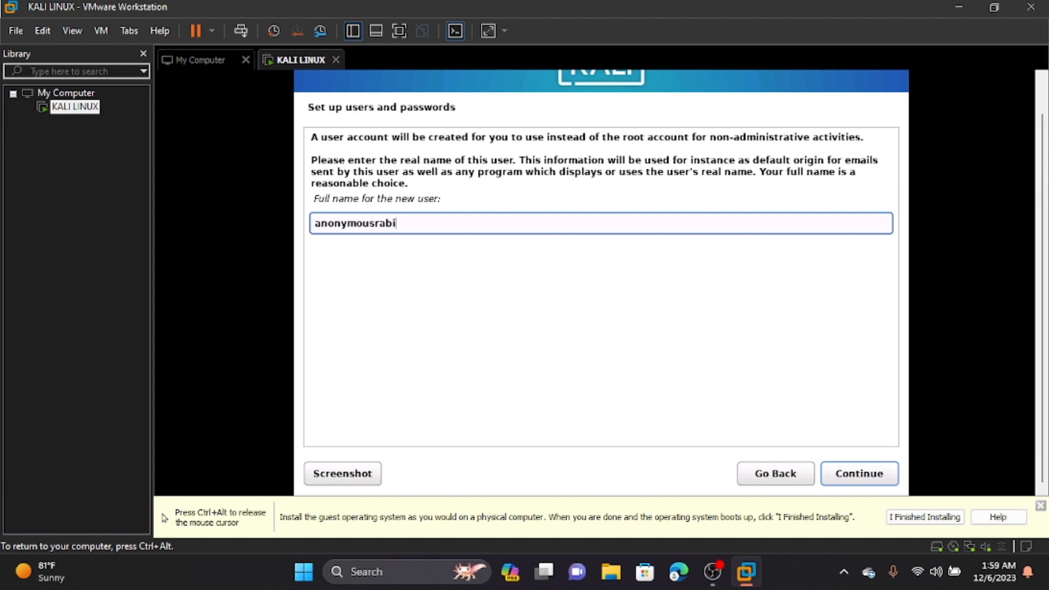
{"action": "left_click", "coordinate": [874, 476]}
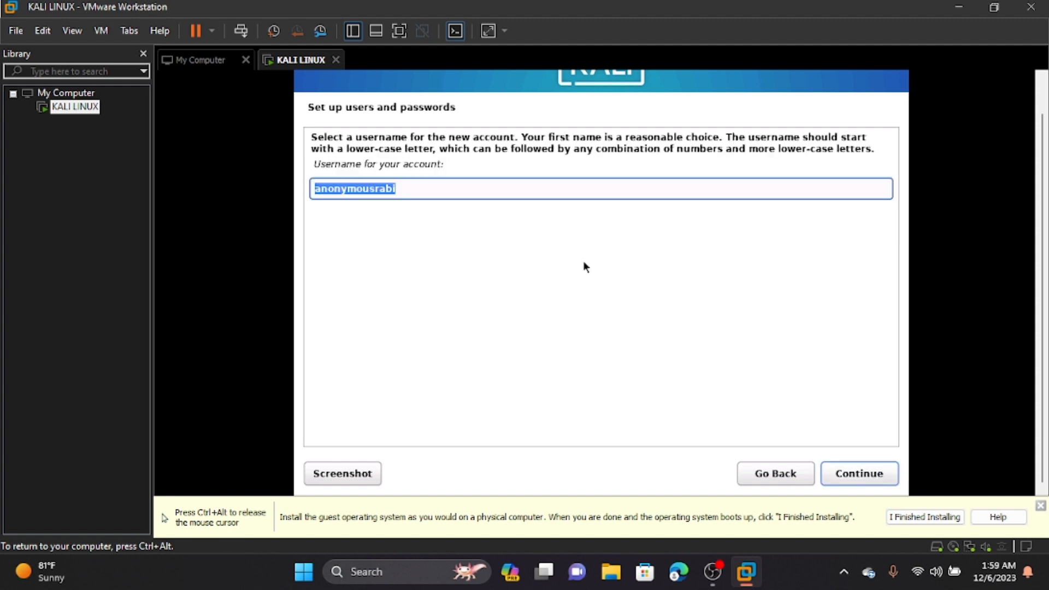
{"action": "left_click", "coordinate": [872, 478]}
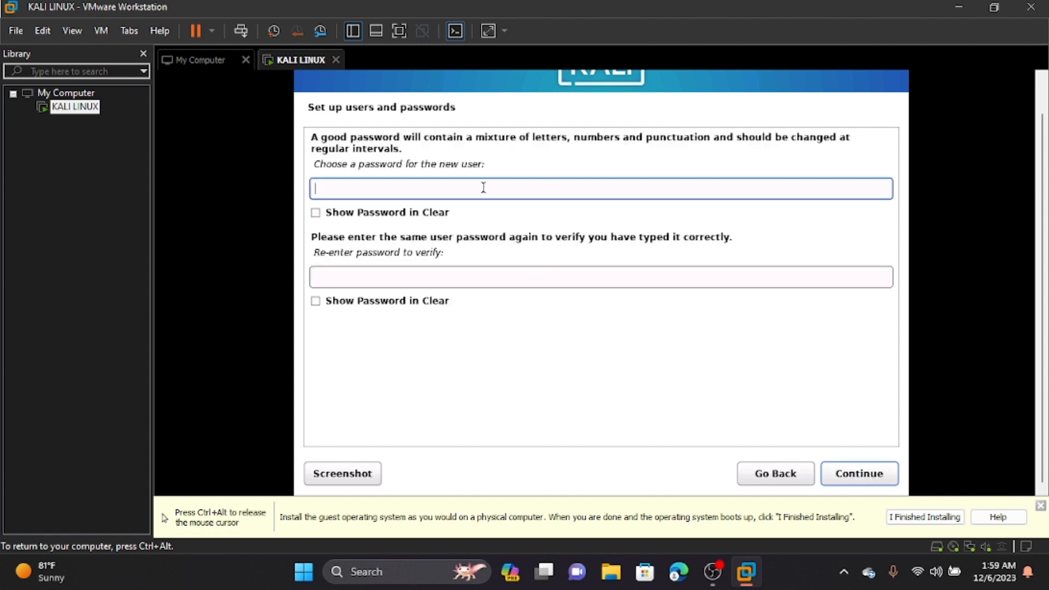
Enter and confirm the new user's account password, then proceed to disk partitioning
{"action": "key", "text": "Caps_Lock"}
{"action": "type", "text": "******"}
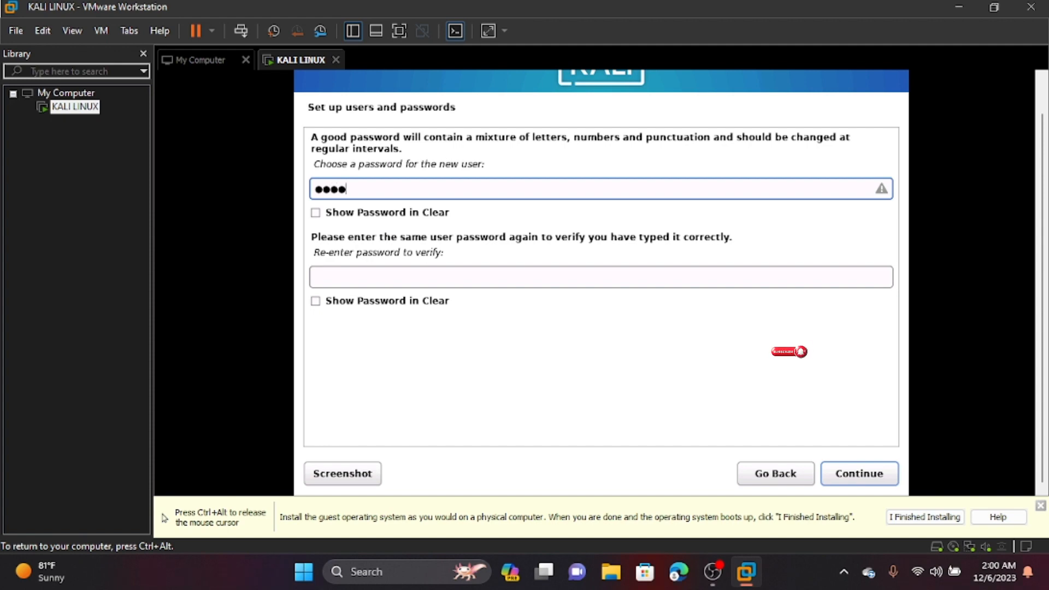
{"action": "type", "text": "***"}
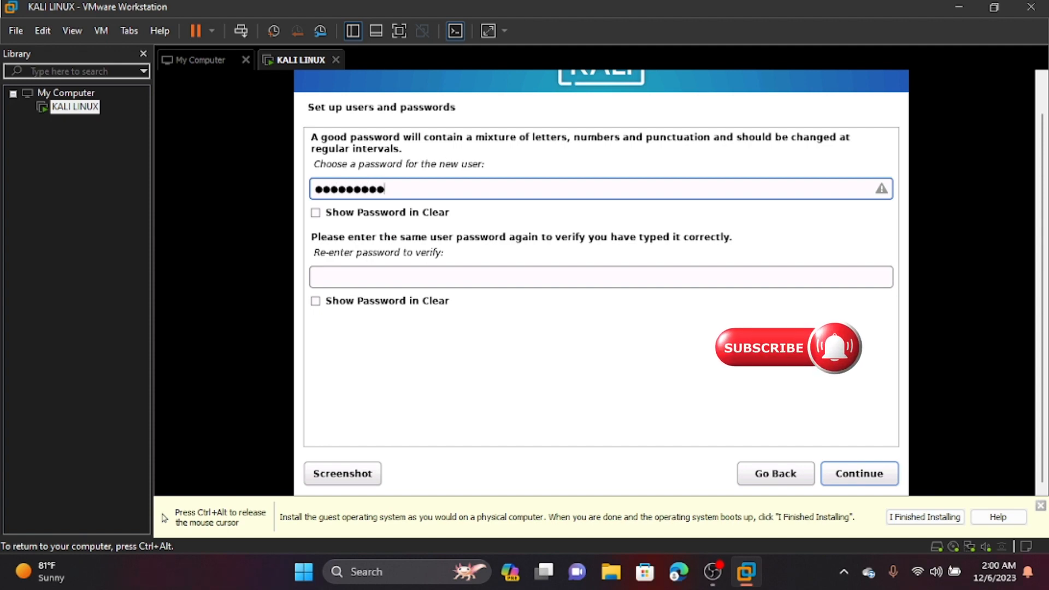
{"action": "type", "text": "****"}
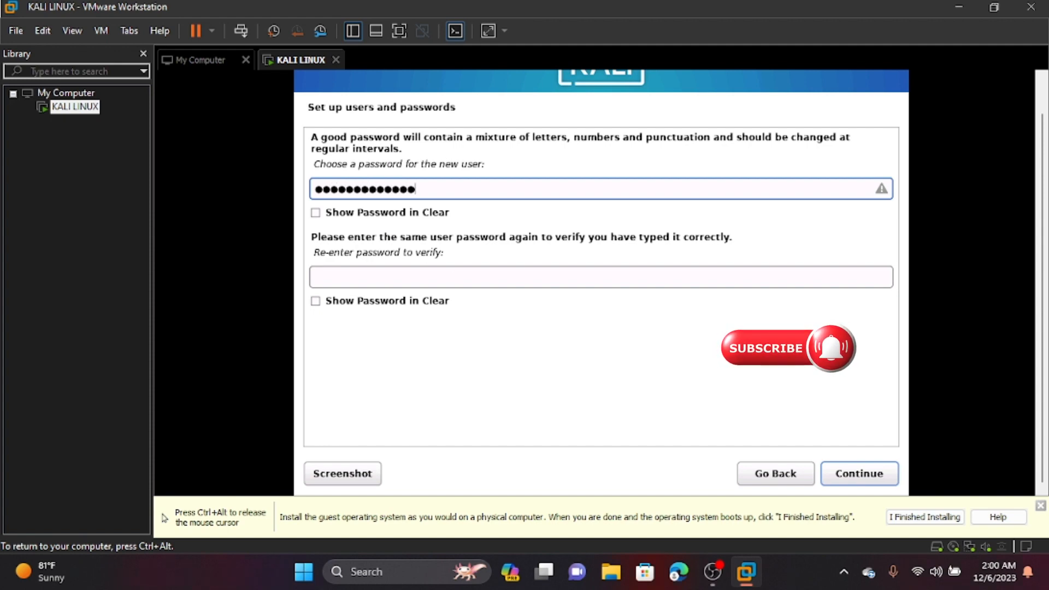
{"action": "left_click", "coordinate": [419, 282]}
{"action": "type", "text": "**"}
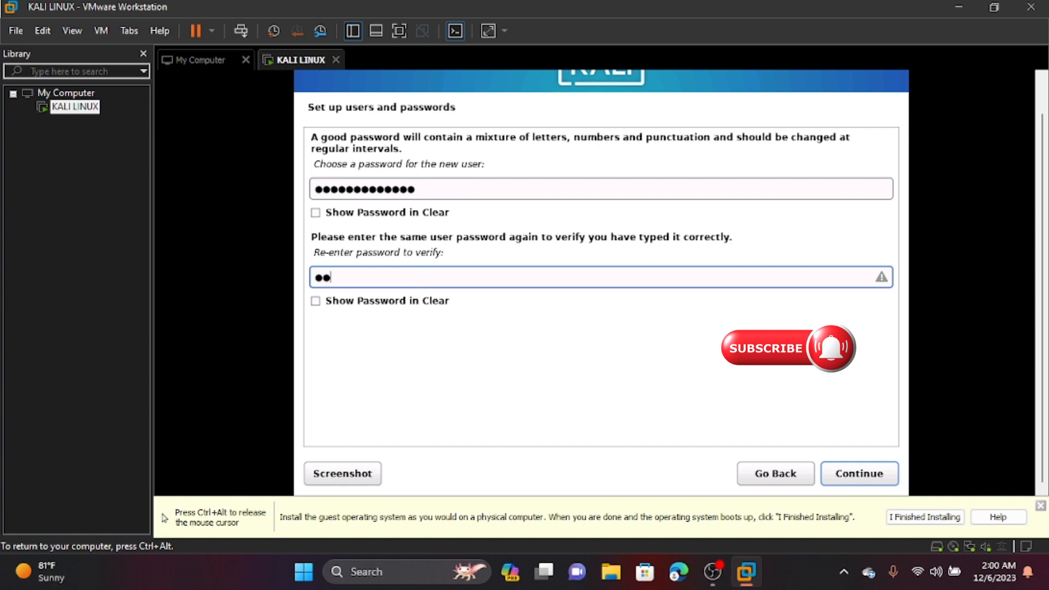
{"action": "type", "text": "***********"}
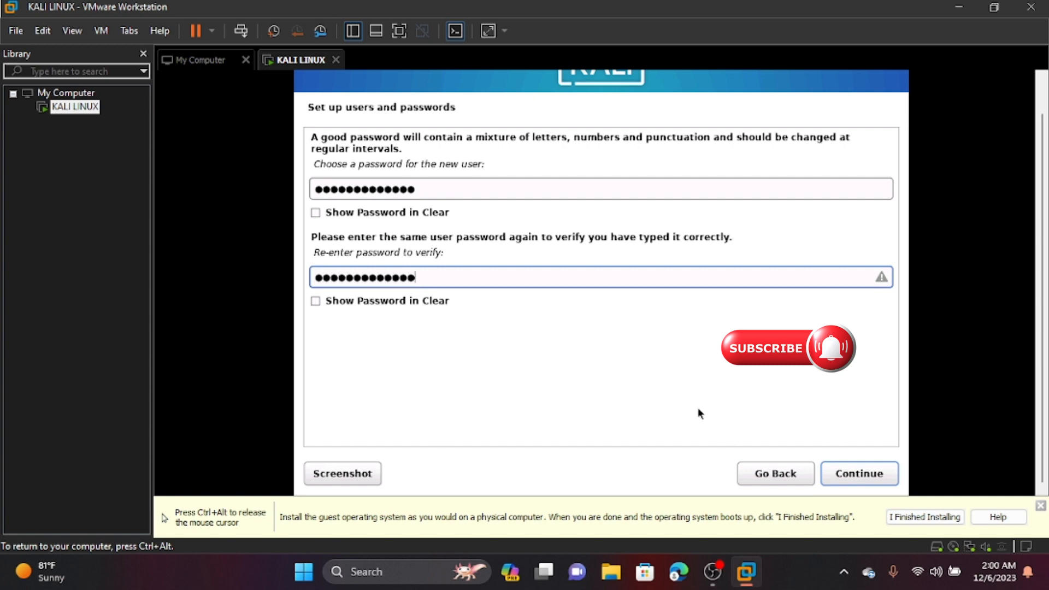
{"action": "left_click", "coordinate": [846, 474]}
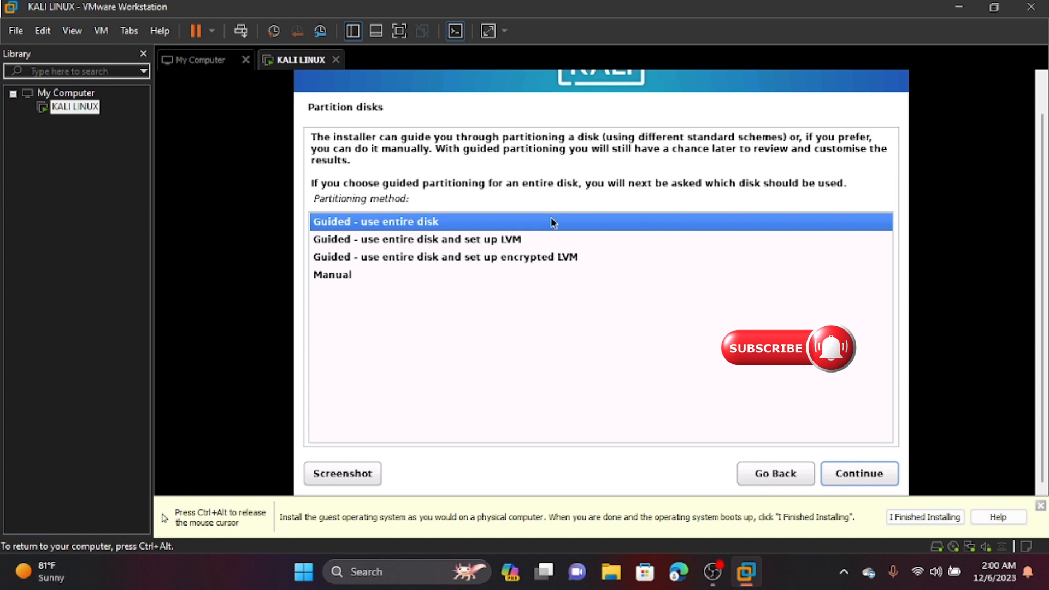
Choose guided partitioning of the entire 32.2 GB SCSI3 (sda) disk with all files in one partition
{"action": "left_click", "coordinate": [865, 477]}
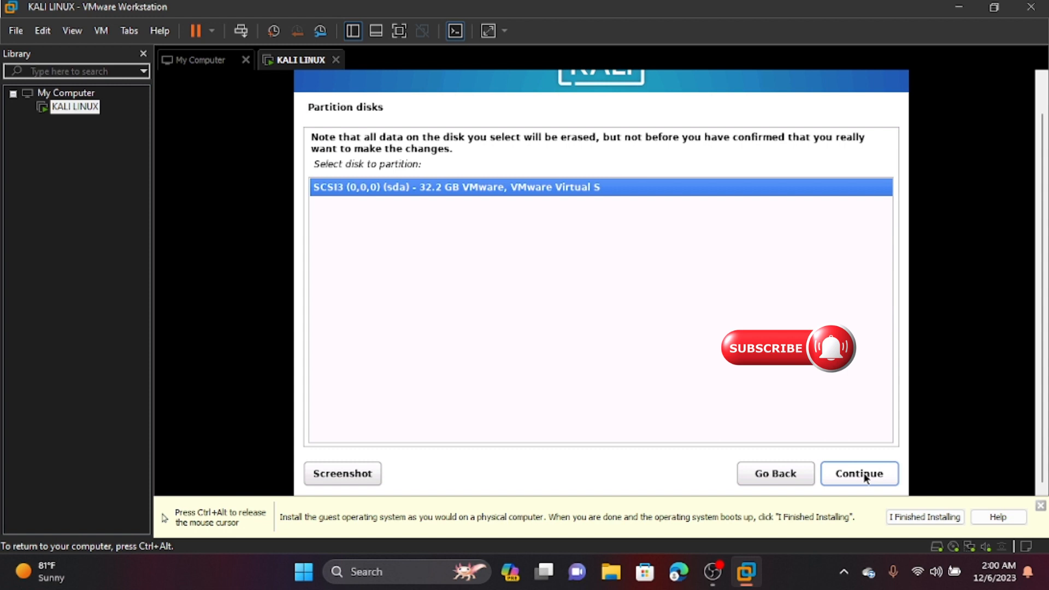
{"action": "left_click", "coordinate": [864, 477]}
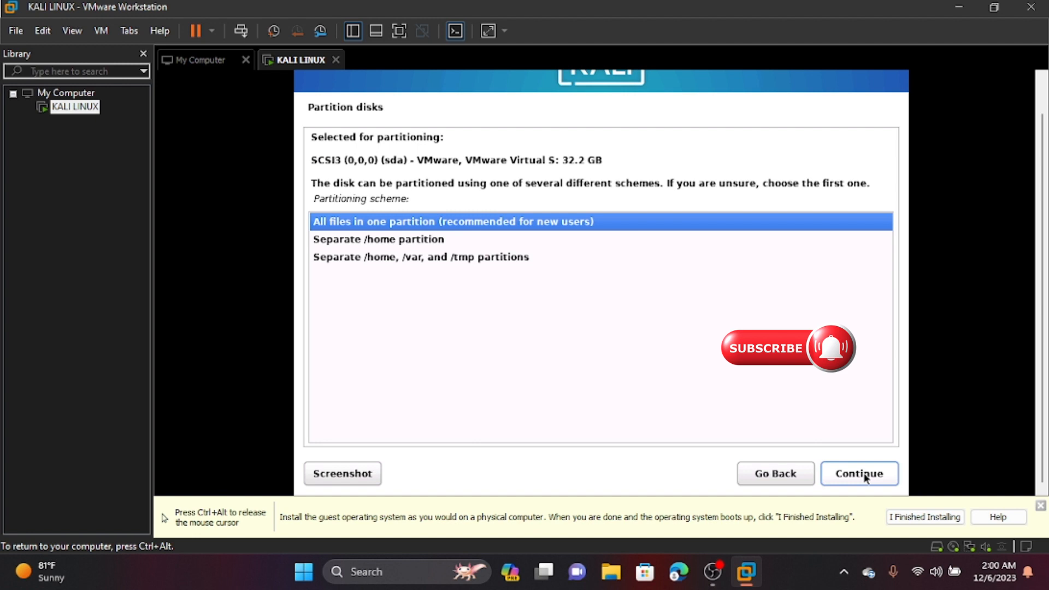
{"action": "left_click", "coordinate": [863, 474]}
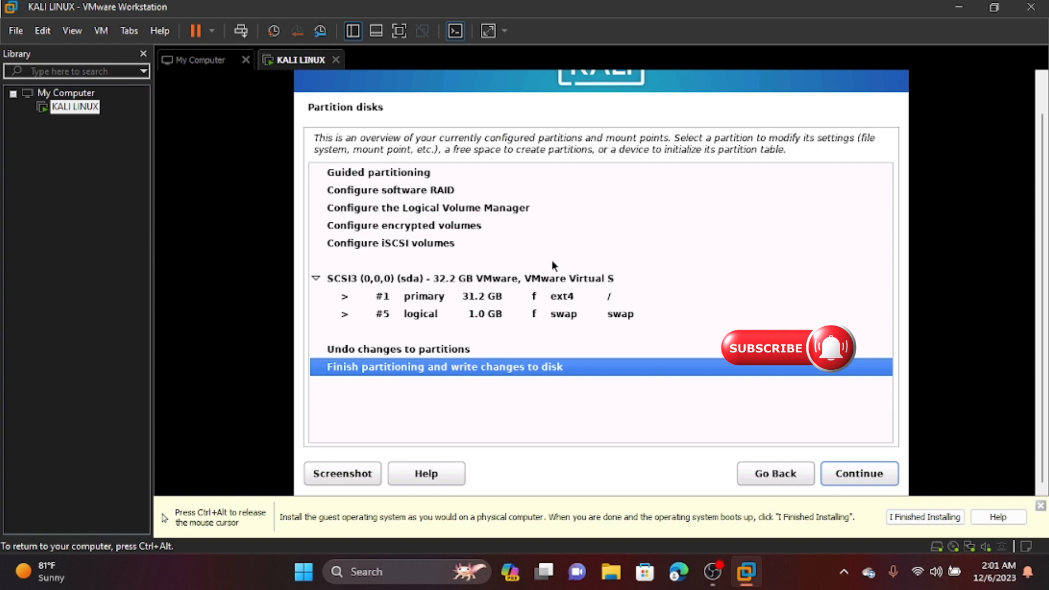
Finish partitioning and confirm writing the changes to disk
{"action": "left_click", "coordinate": [861, 475]}
{"action": "left_click", "coordinate": [327, 287]}
{"action": "left_click", "coordinate": [853, 473]}
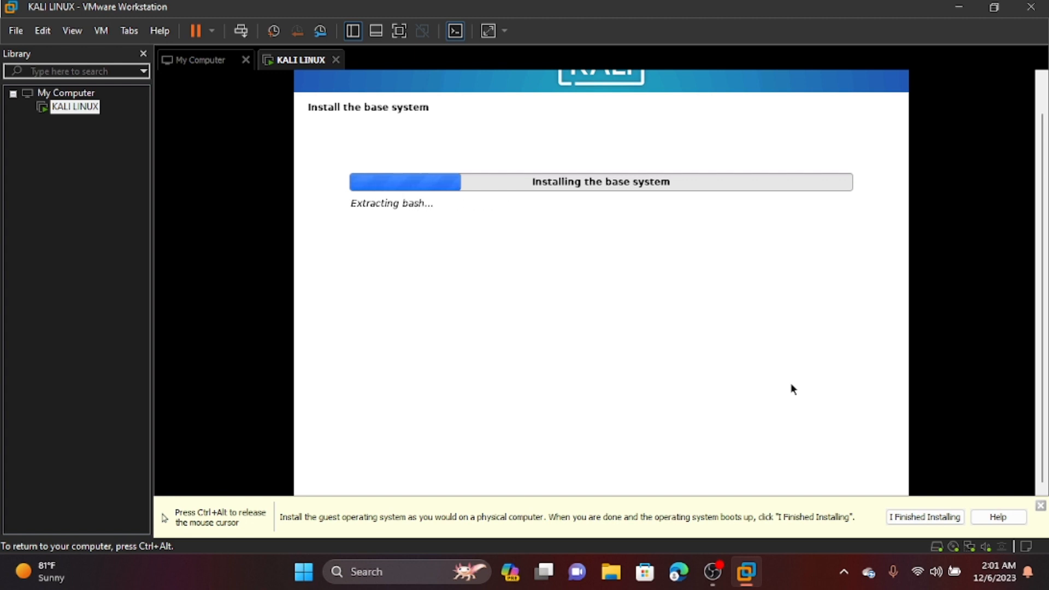
Add KDE Plasma to the software selection, start its installation and keep gdm3 as the default display manager
{"action": "key", "text": "ctrl+alt"}
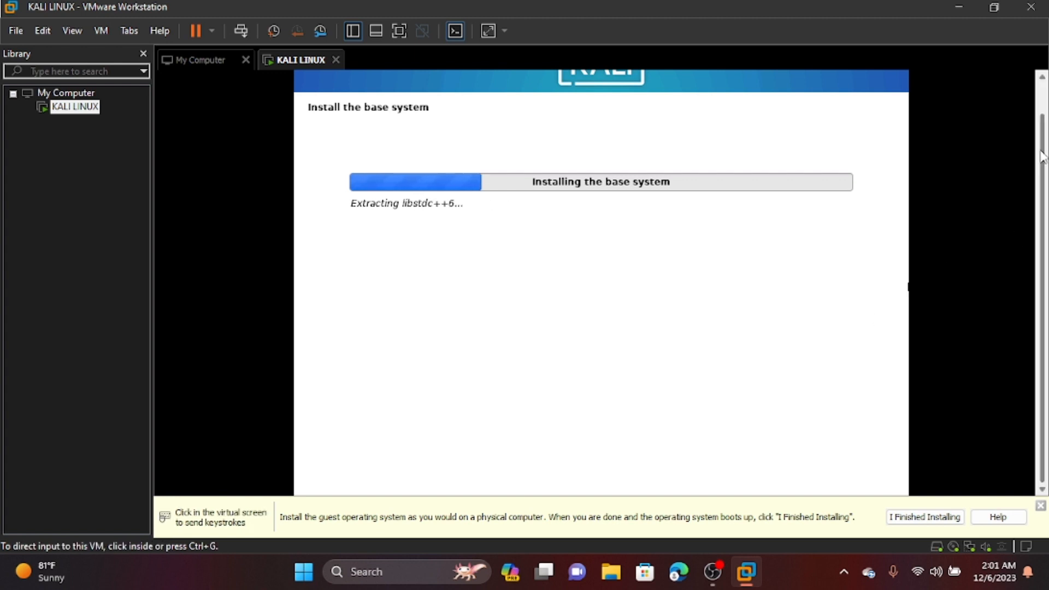
{"action": "left_click_drag", "start_coordinate": [1045, 154], "coordinate": [1044, 103]}
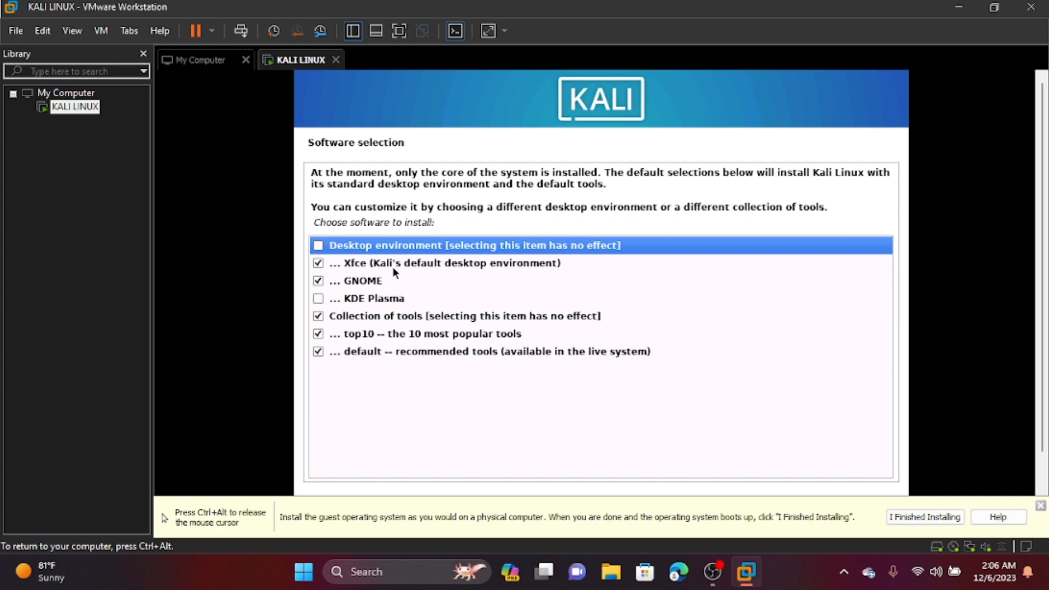
{"action": "left_click", "coordinate": [356, 261]}
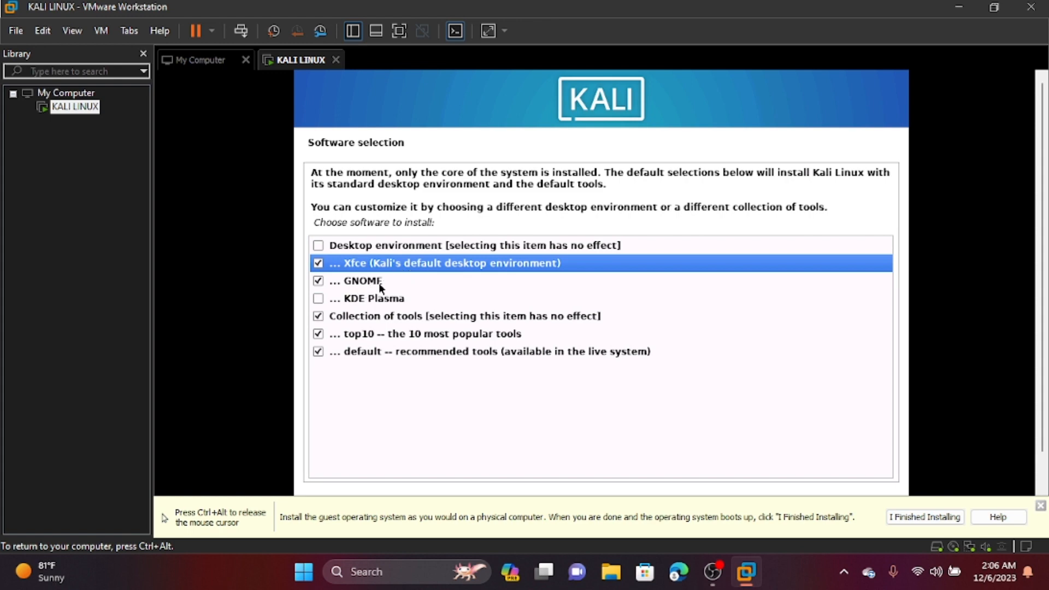
{"action": "left_click", "coordinate": [358, 301]}
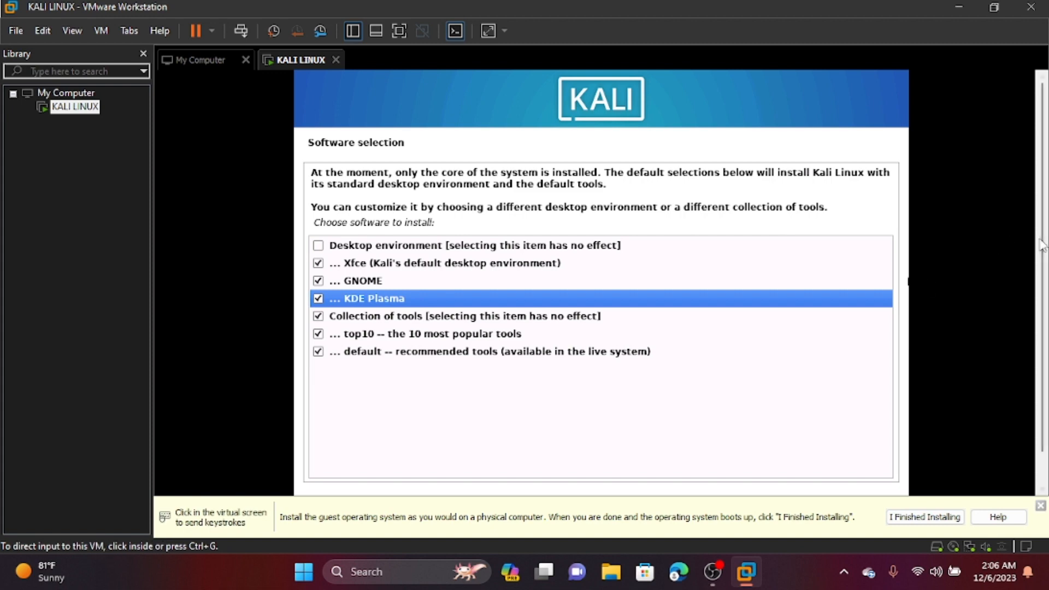
{"action": "left_click", "coordinate": [888, 452]}
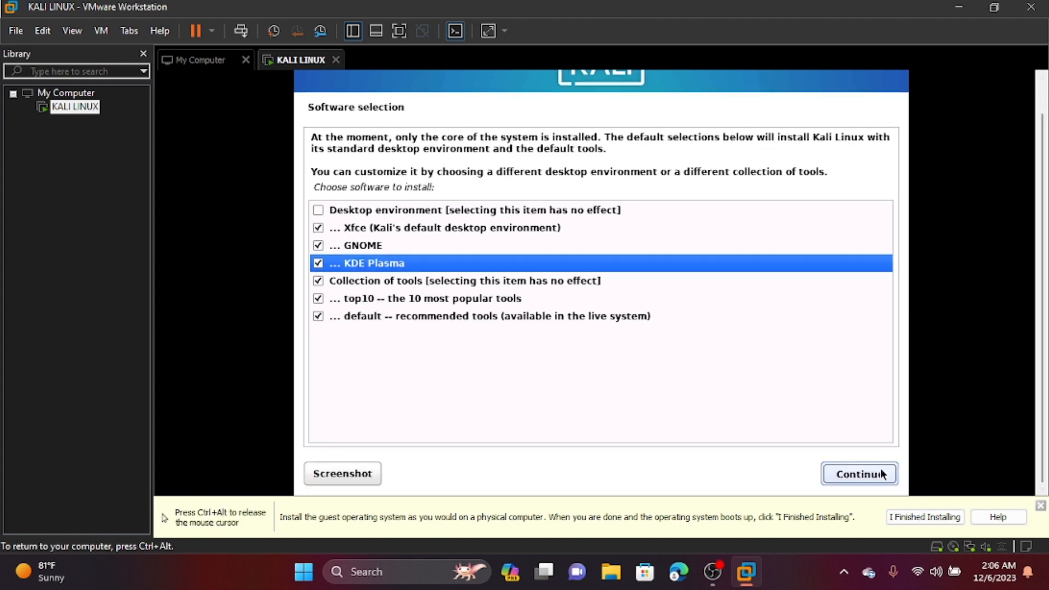
{"action": "left_click", "coordinate": [882, 469]}
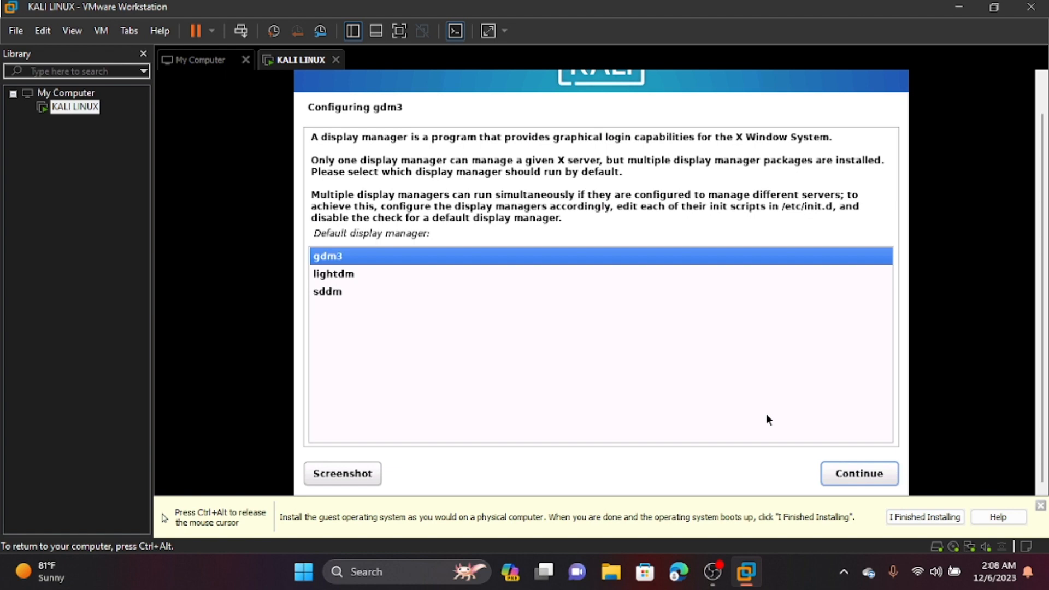
{"action": "left_click", "coordinate": [842, 470]}
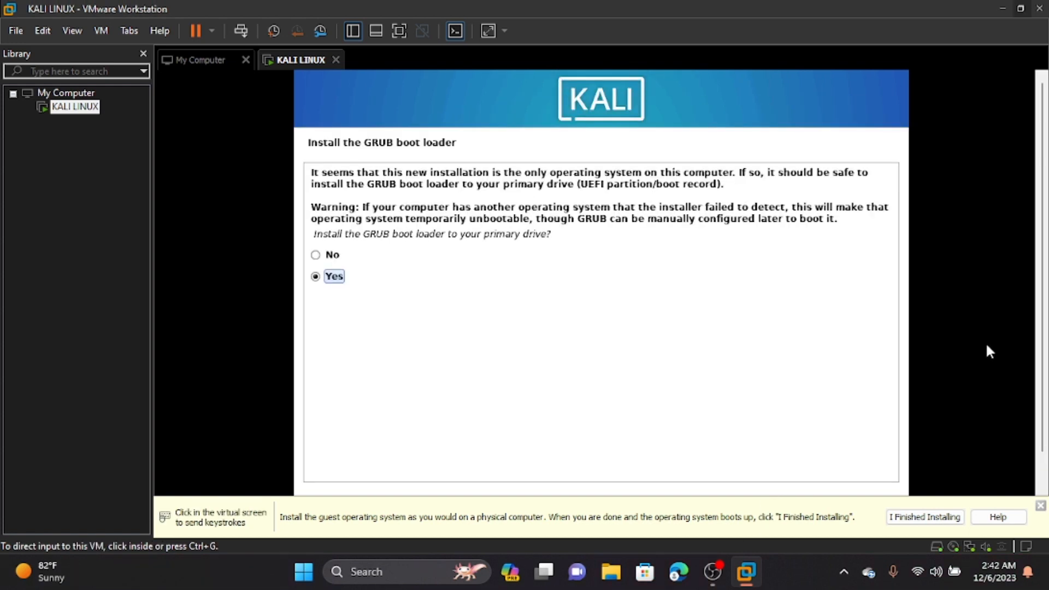
Install the GRUB boot loader to the primary drive, using /dev/sda as the device
{"action": "left_click", "coordinate": [986, 342]}
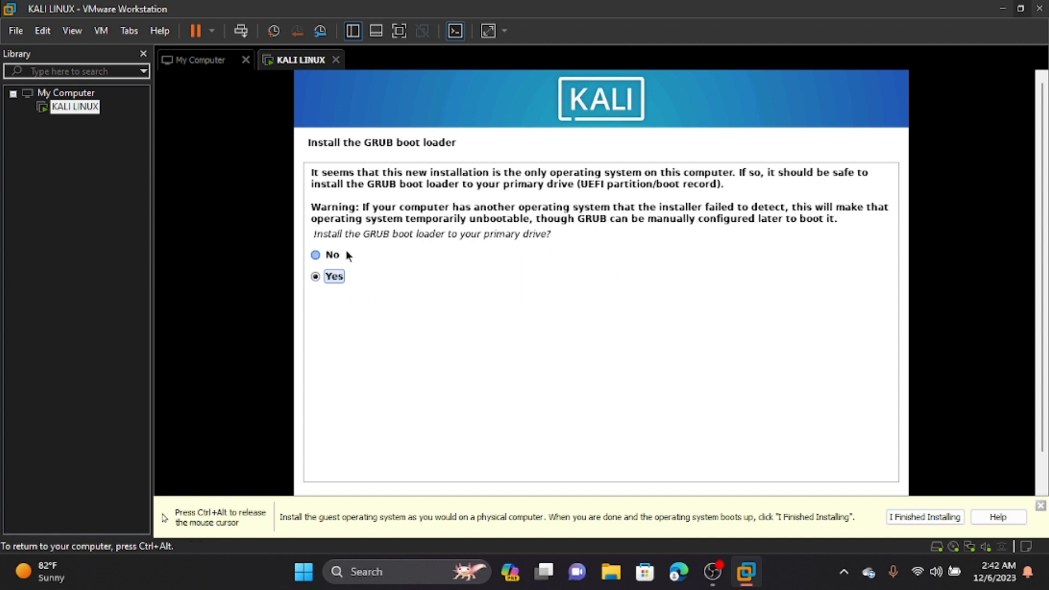
{"action": "key", "text": "ctrl+alt"}
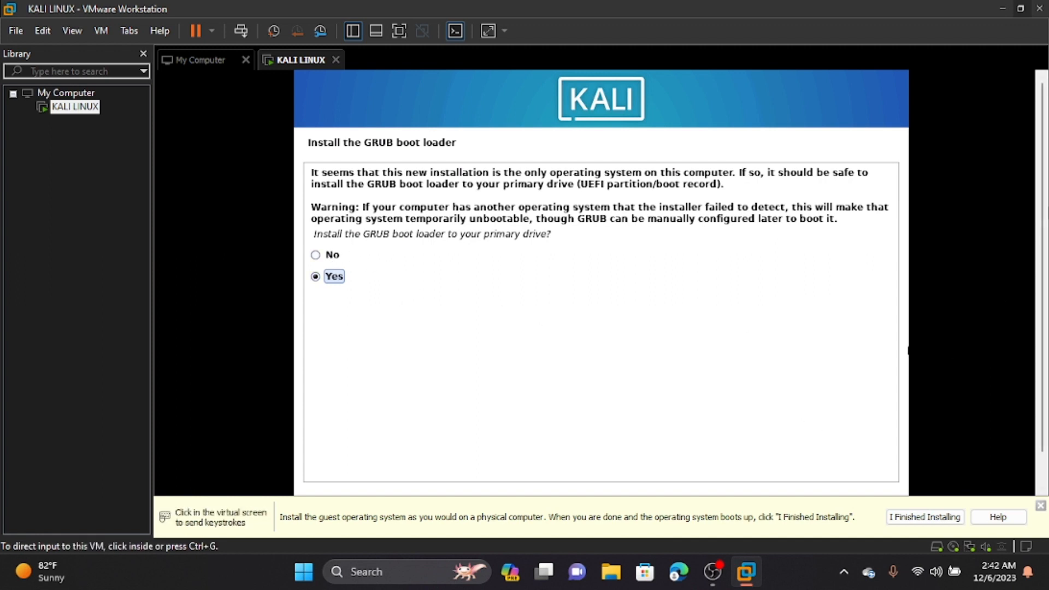
{"action": "scroll", "coordinate": [601, 284], "scroll_direction": "down", "scroll_amount": 1}
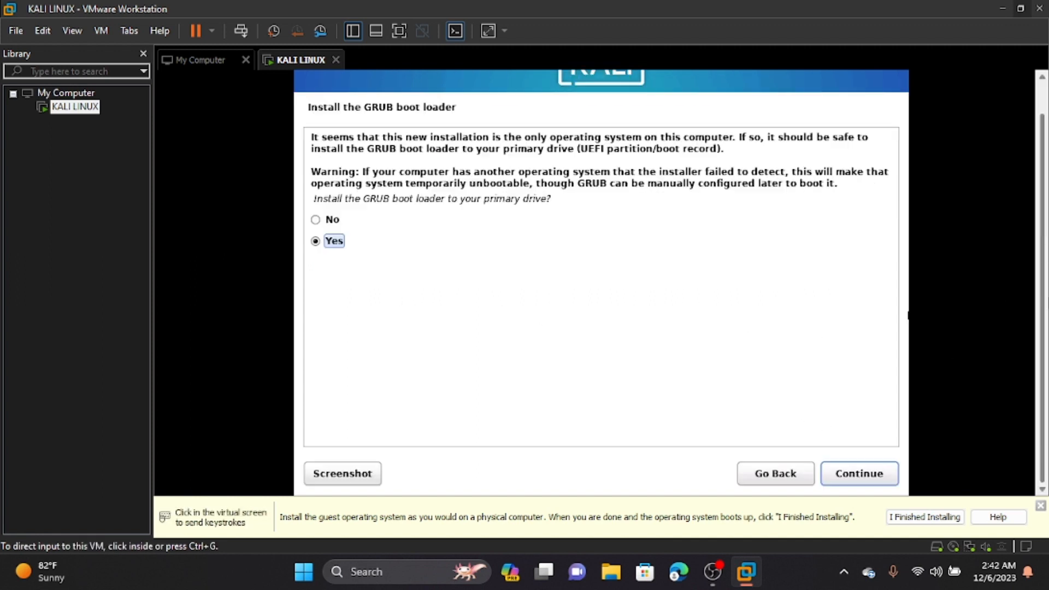
{"action": "left_click", "coordinate": [870, 475]}
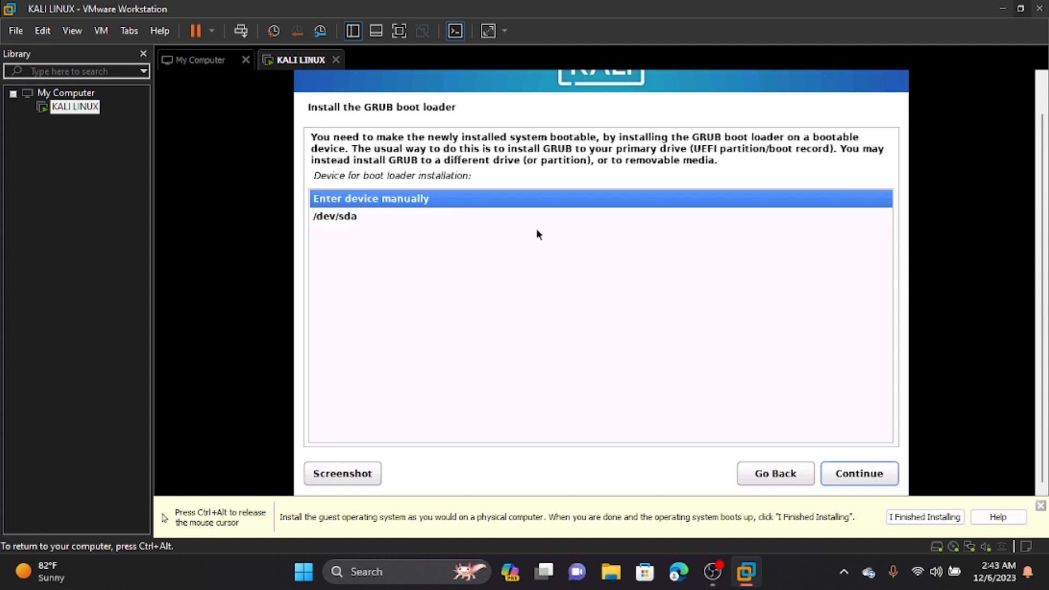
{"action": "left_click", "coordinate": [472, 215]}
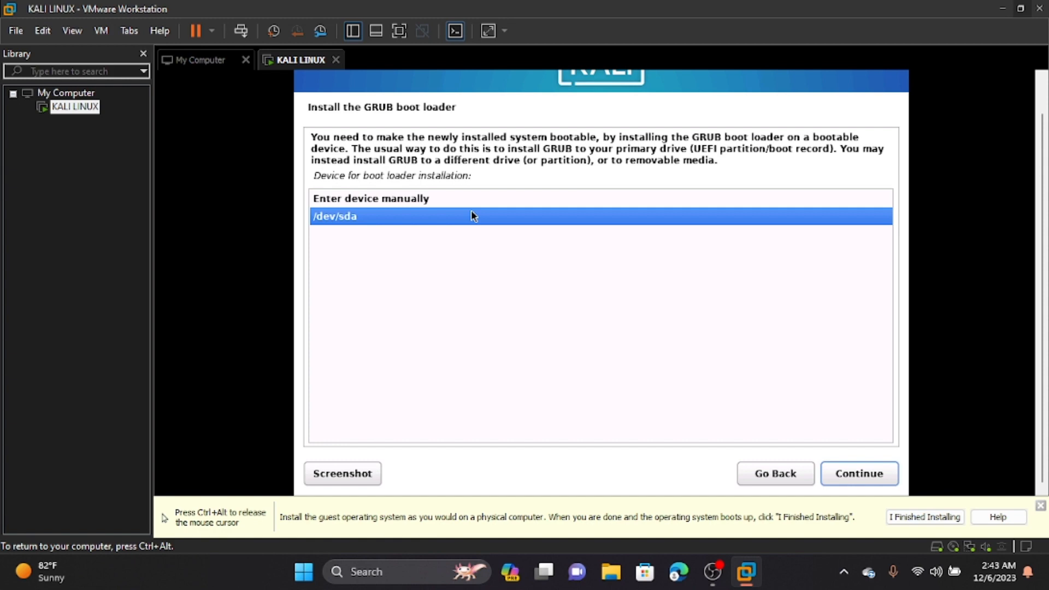
{"action": "left_click", "coordinate": [872, 474]}
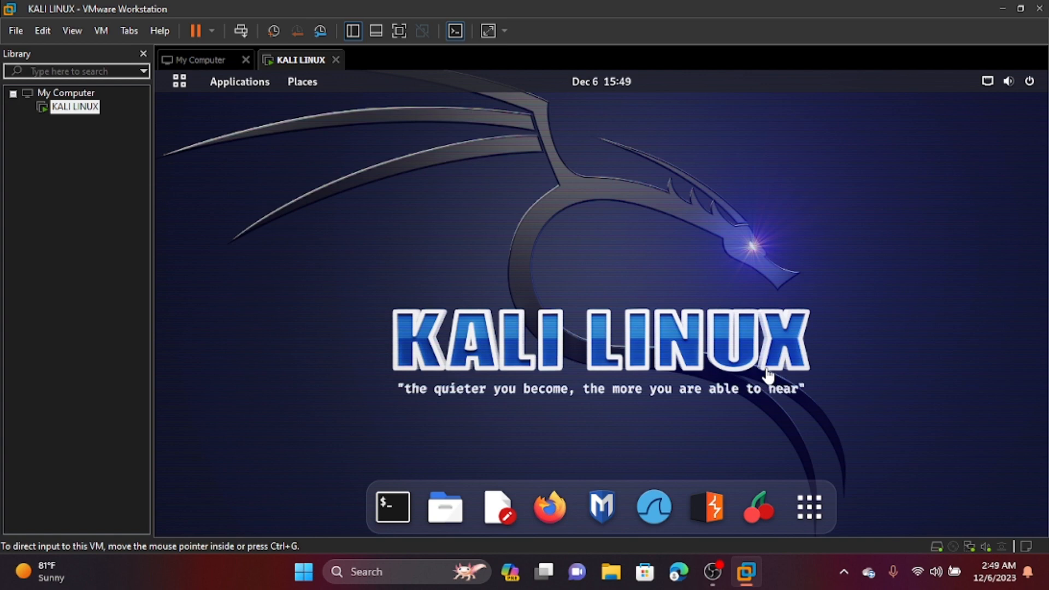
Examine the tool categories and favorites among the installed Kali Linux applications
{"action": "left_click", "coordinate": [251, 84]}
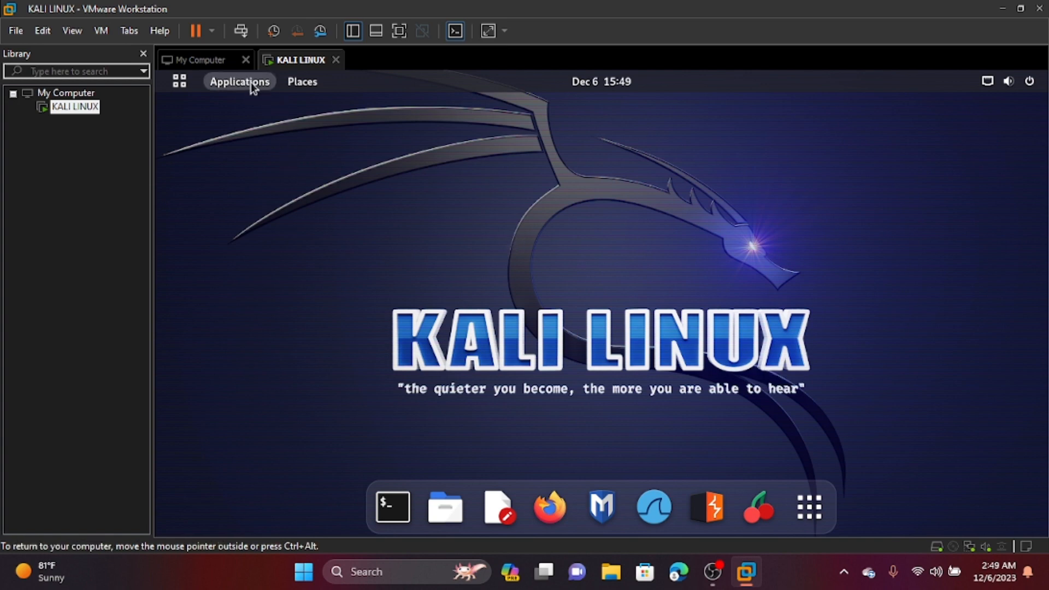
{"action": "left_click", "coordinate": [260, 87]}
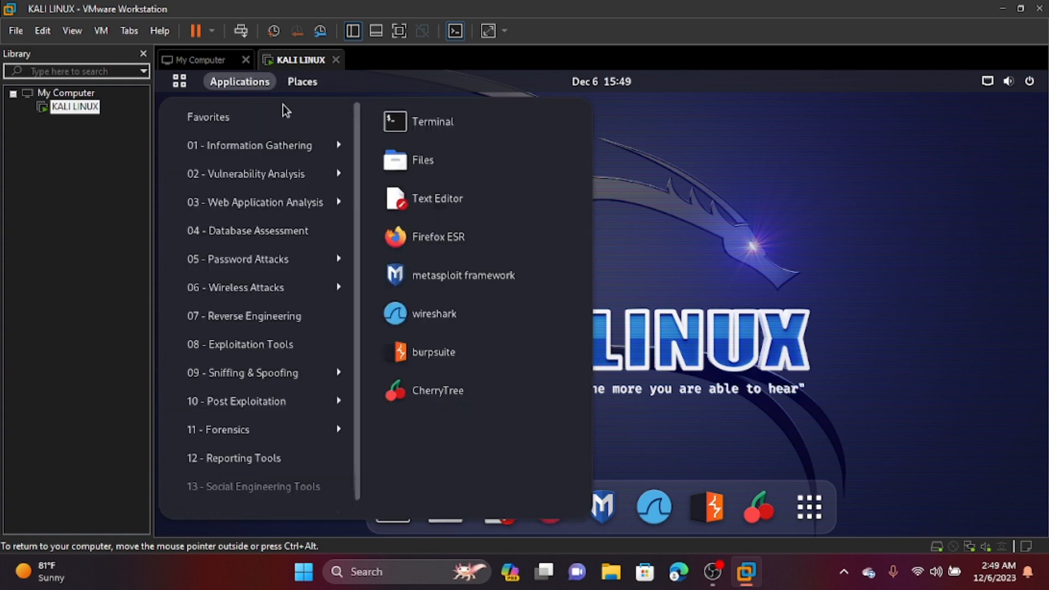
{"action": "left_click", "coordinate": [687, 221]}
Raise the Kali desktop's sound volume to roughly four fifths of its range
{"action": "left_click", "coordinate": [1042, 84]}
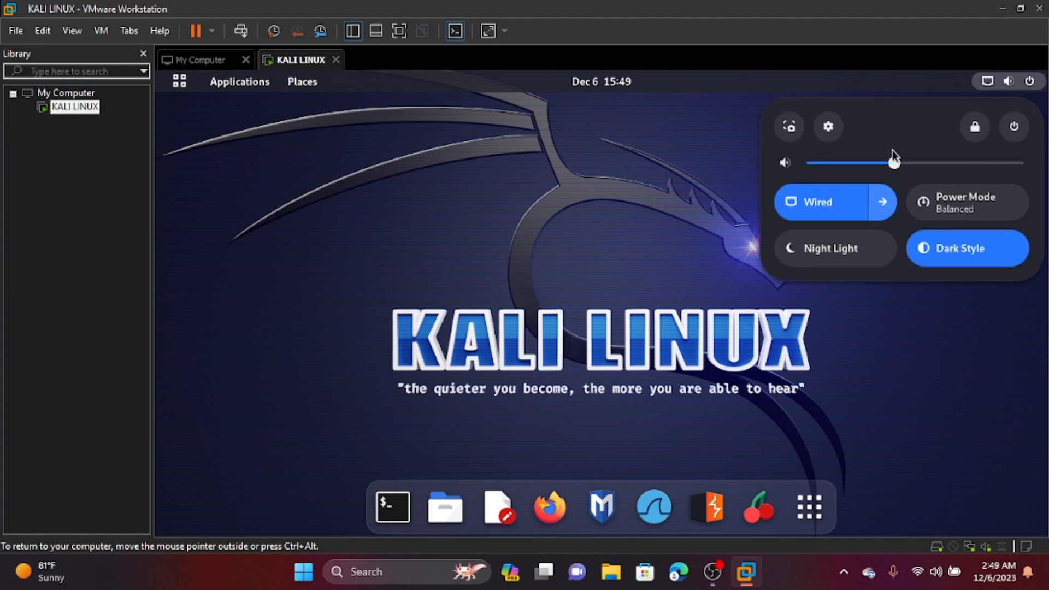
{"action": "left_click_drag", "start_coordinate": [895, 155], "coordinate": [982, 162]}
{"action": "left_click", "coordinate": [922, 355]}
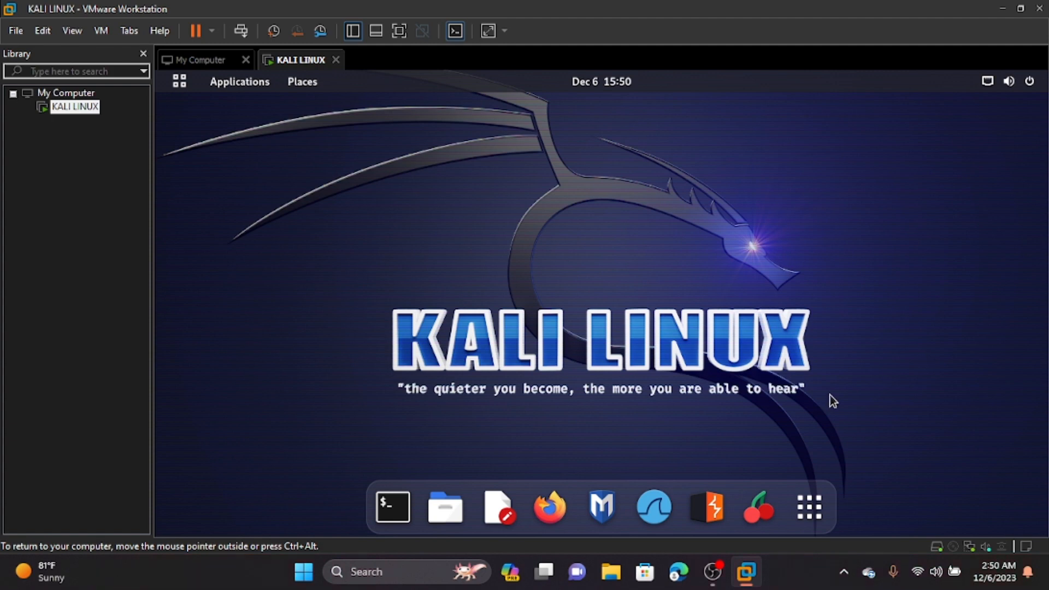